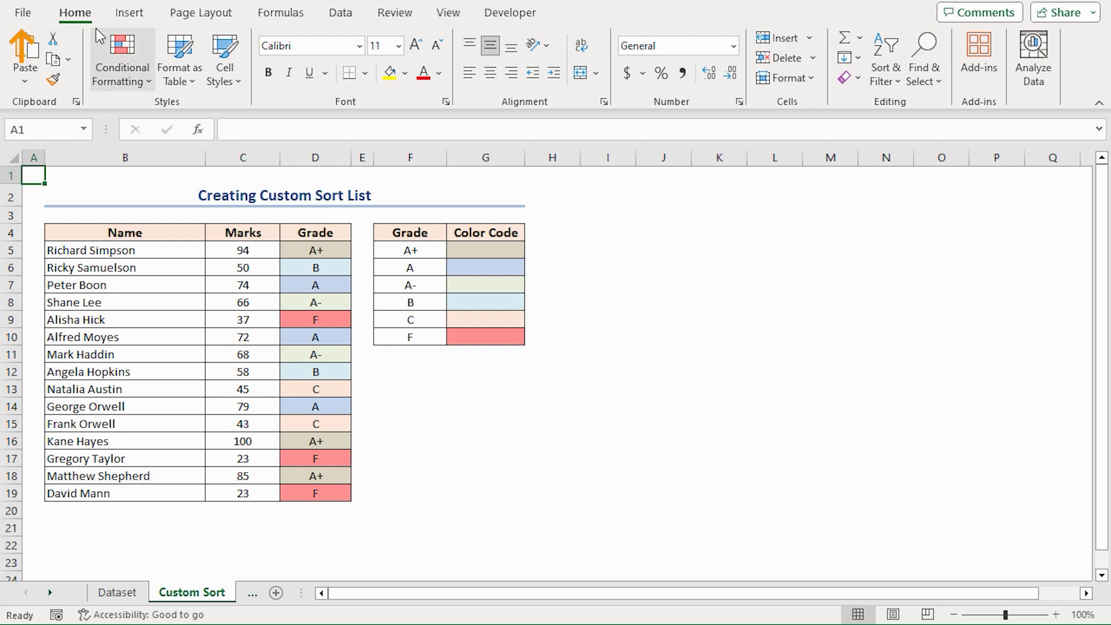
Open Excel Options at the Advanced page's General section and launch the Custom Lists editor
{"action": "left_click", "coordinate": [23, 12]}
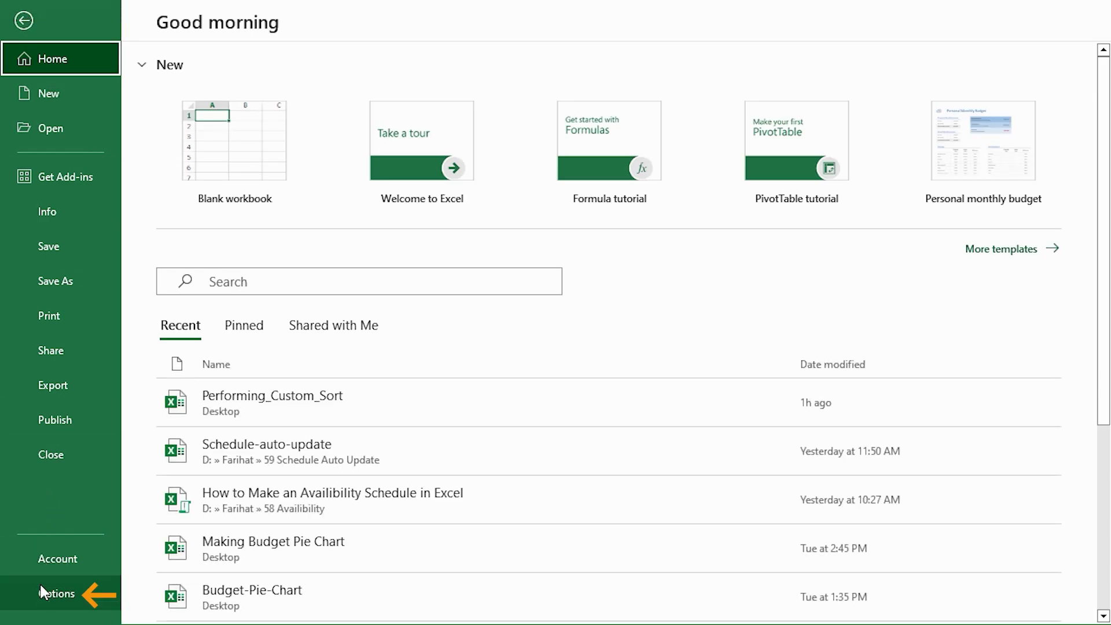
{"action": "left_click", "coordinate": [14, 595]}
{"action": "left_click_drag", "start_coordinate": [317, 17], "coordinate": [307, 22]}
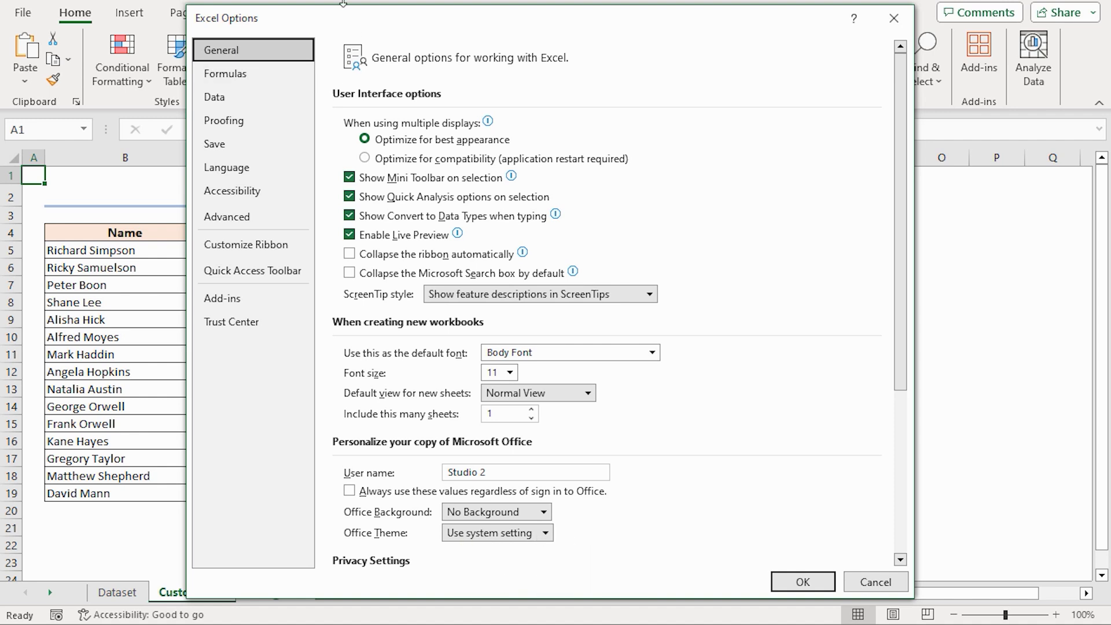
{"action": "left_click", "coordinate": [241, 220]}
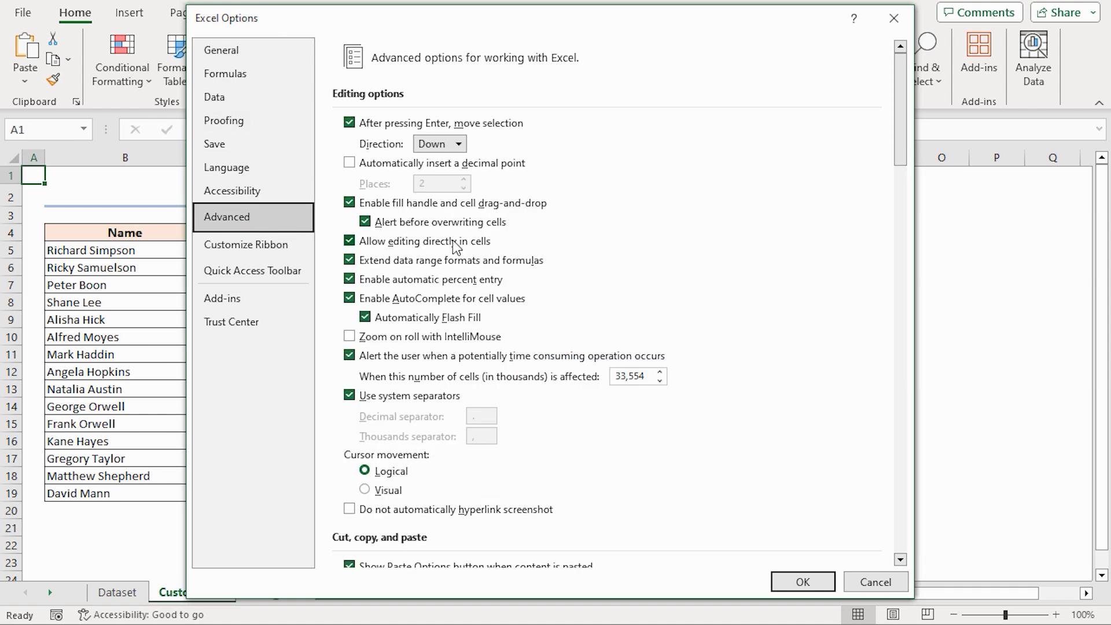
{"action": "scroll", "coordinate": [478, 360], "scroll_direction": "down", "scroll_amount": 10}
{"action": "scroll", "coordinate": [478, 360], "scroll_direction": "down", "scroll_amount": 6}
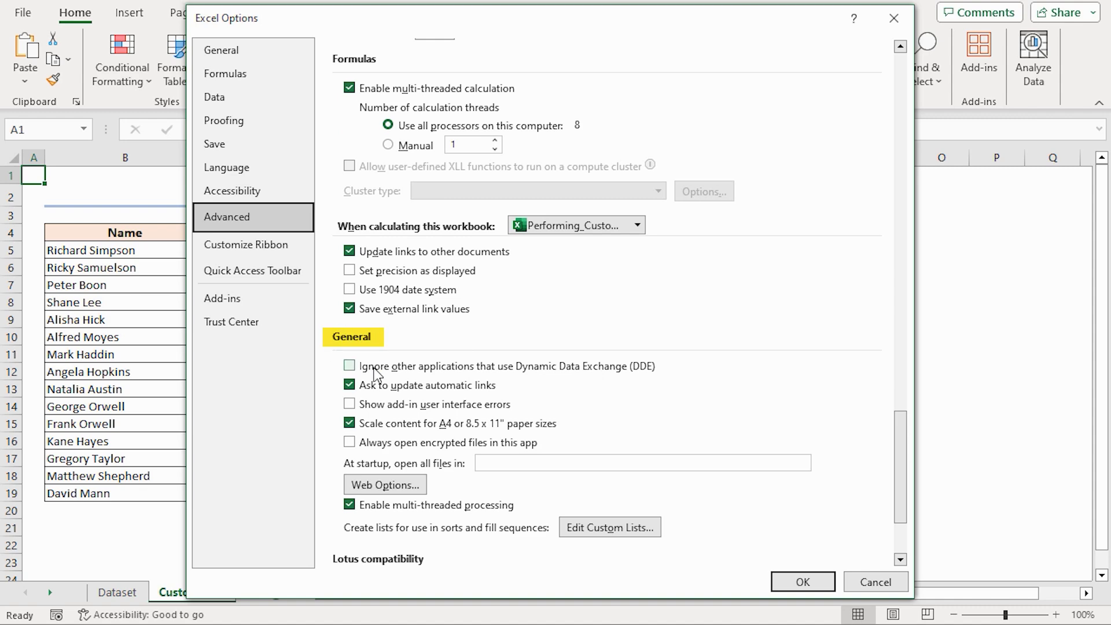
{"action": "left_click", "coordinate": [593, 527]}
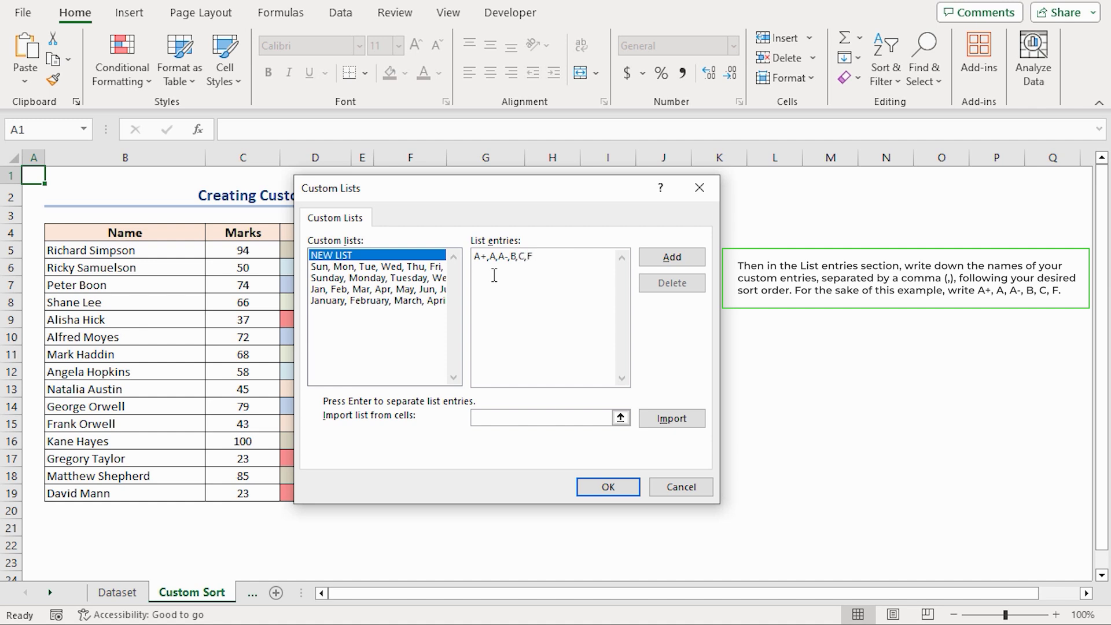
Add the typed A+, A, A-, B, C, F list, then delete it and confirm
{"action": "left_click", "coordinate": [670, 258]}
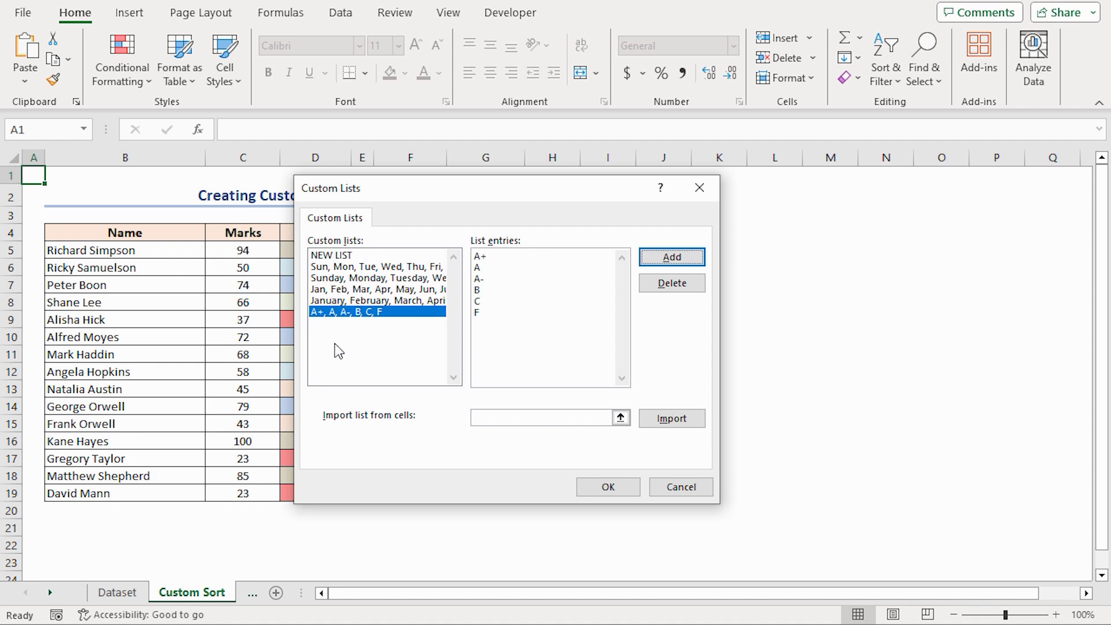
{"action": "left_click", "coordinate": [360, 313]}
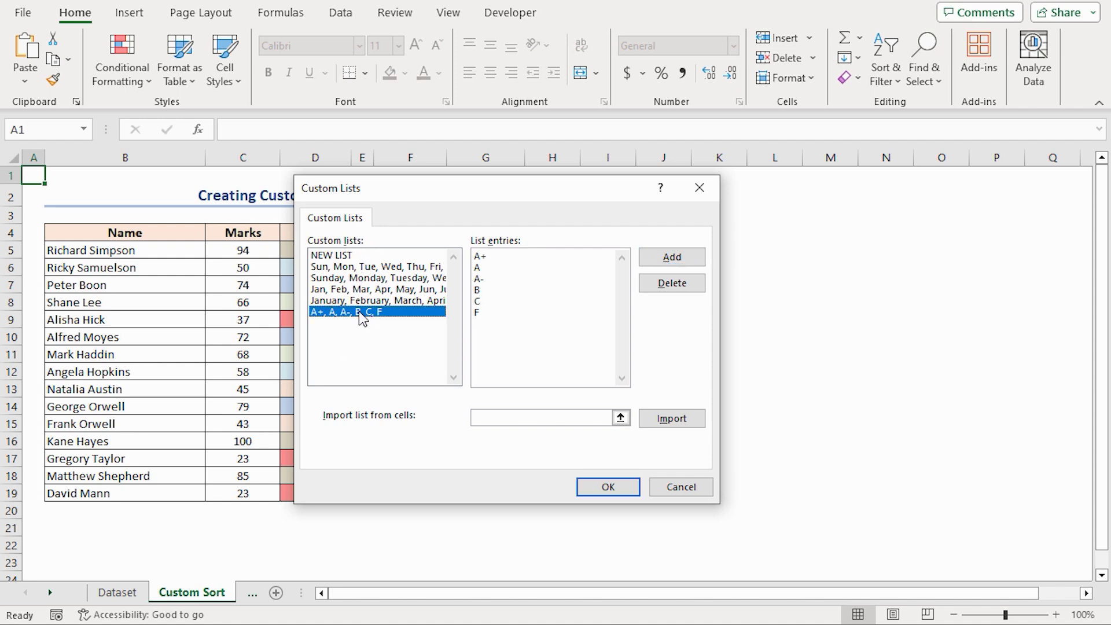
{"action": "left_click", "coordinate": [665, 289]}
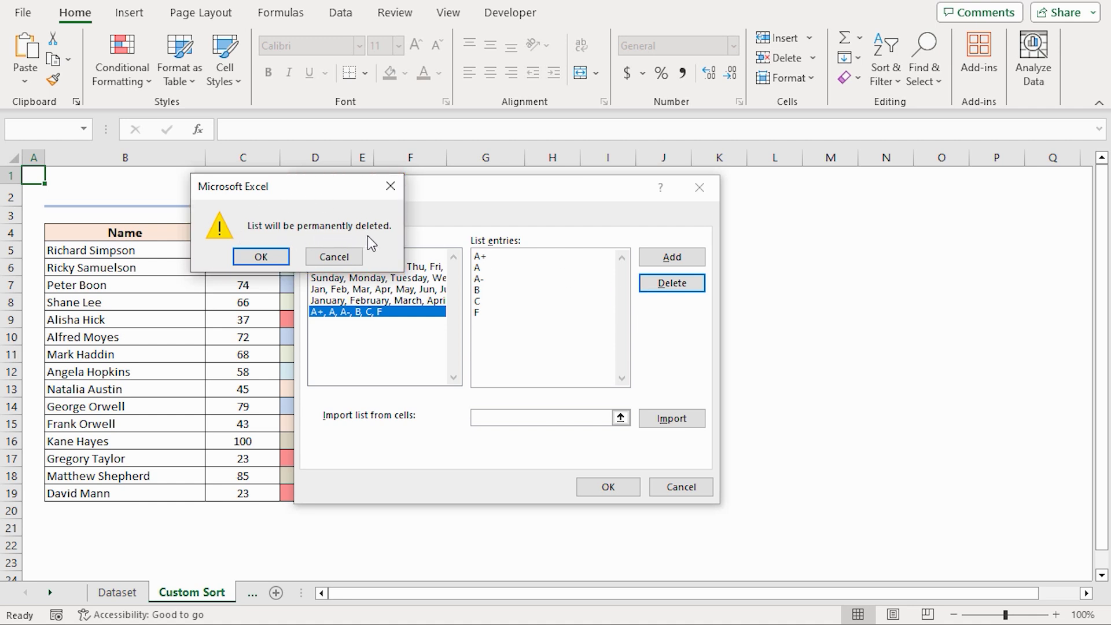
{"action": "left_click", "coordinate": [261, 256]}
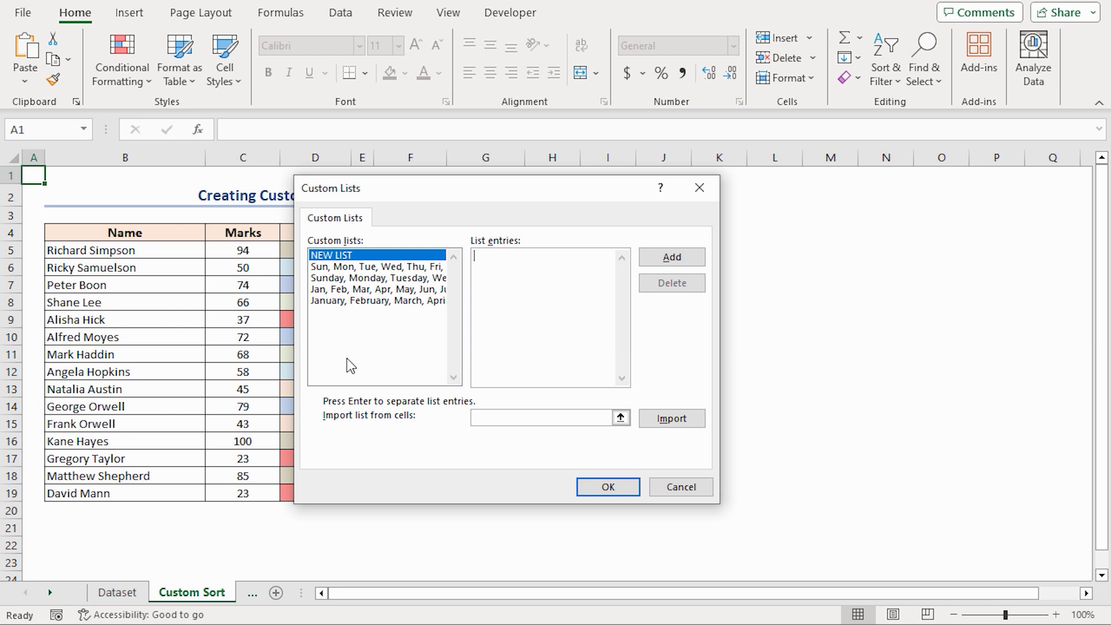
Import the grade list from $F$5:$F$10 and close Custom Lists and Excel Options with OK
{"action": "left_click_drag", "start_coordinate": [403, 195], "coordinate": [692, 197]}
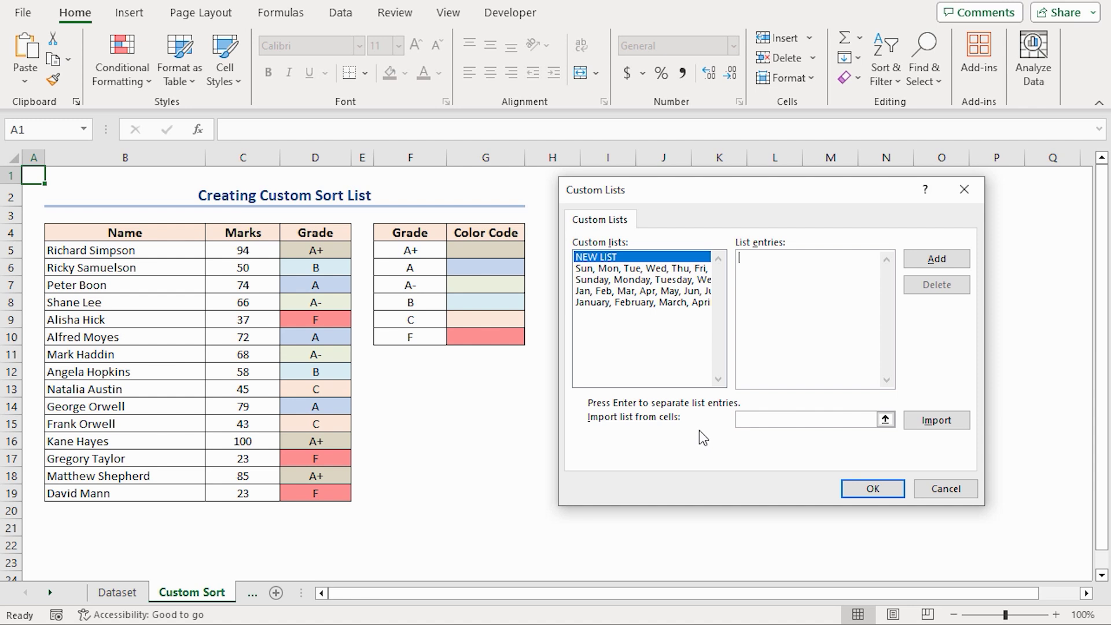
{"action": "left_click", "coordinate": [747, 419]}
{"action": "left_click_drag", "start_coordinate": [411, 250], "coordinate": [402, 343]}
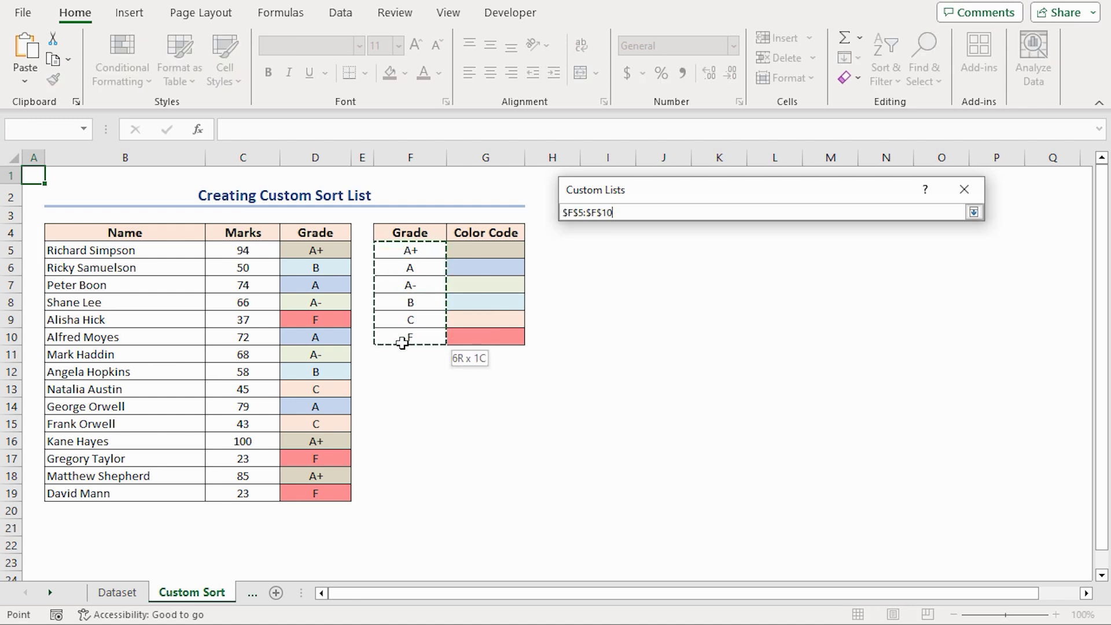
{"action": "left_click_drag", "start_coordinate": [402, 343], "coordinate": [401, 341]}
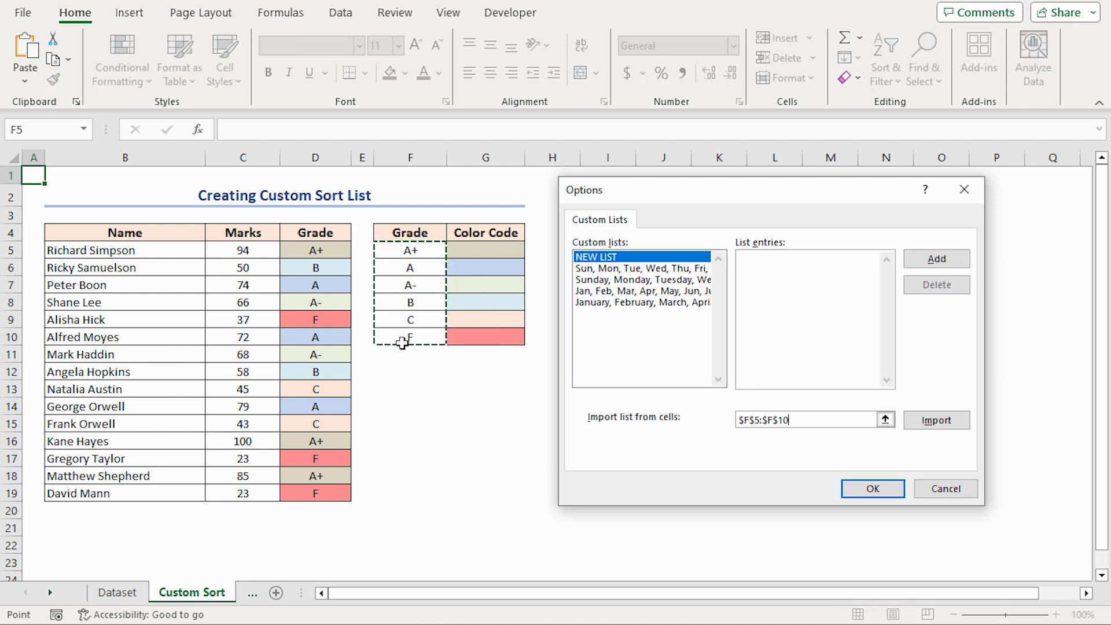
{"action": "left_click", "coordinate": [938, 428]}
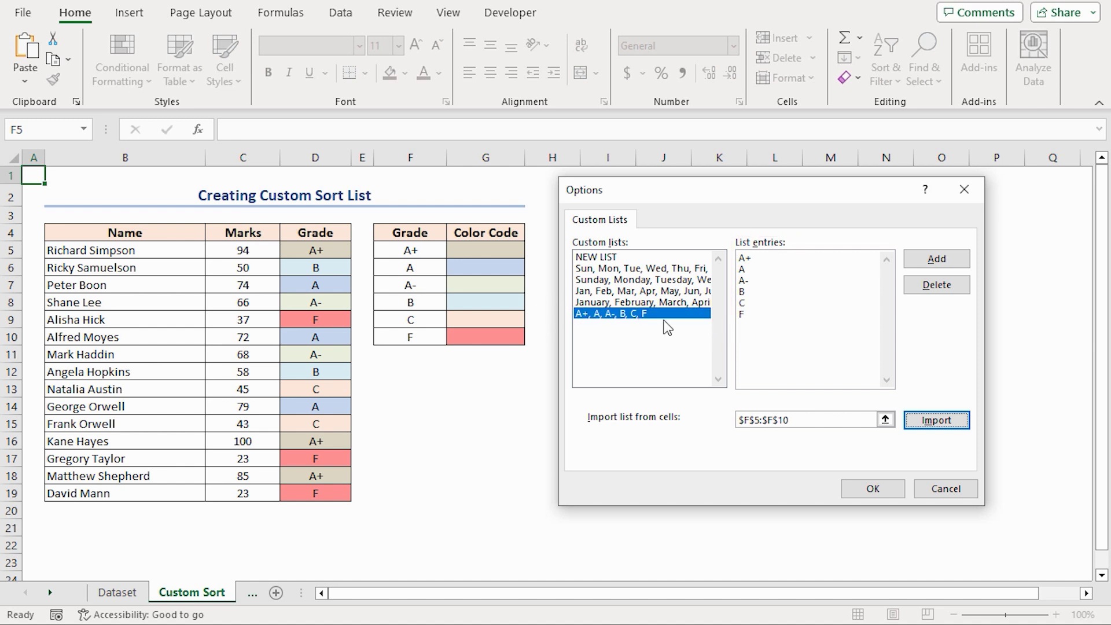
{"action": "left_click", "coordinate": [883, 492]}
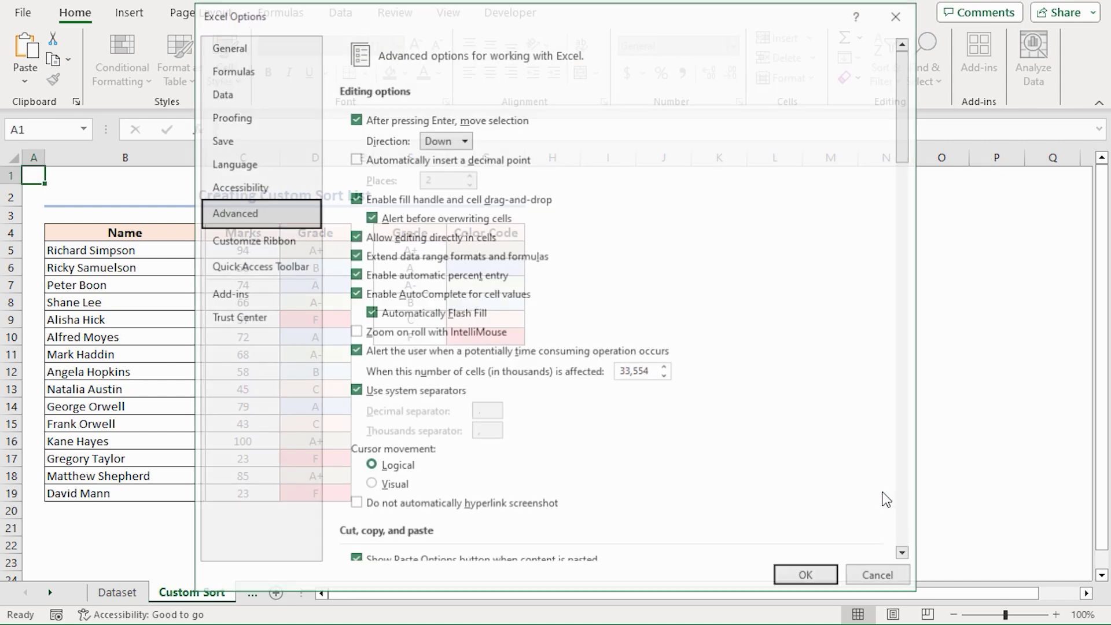
{"action": "left_click", "coordinate": [805, 577]}
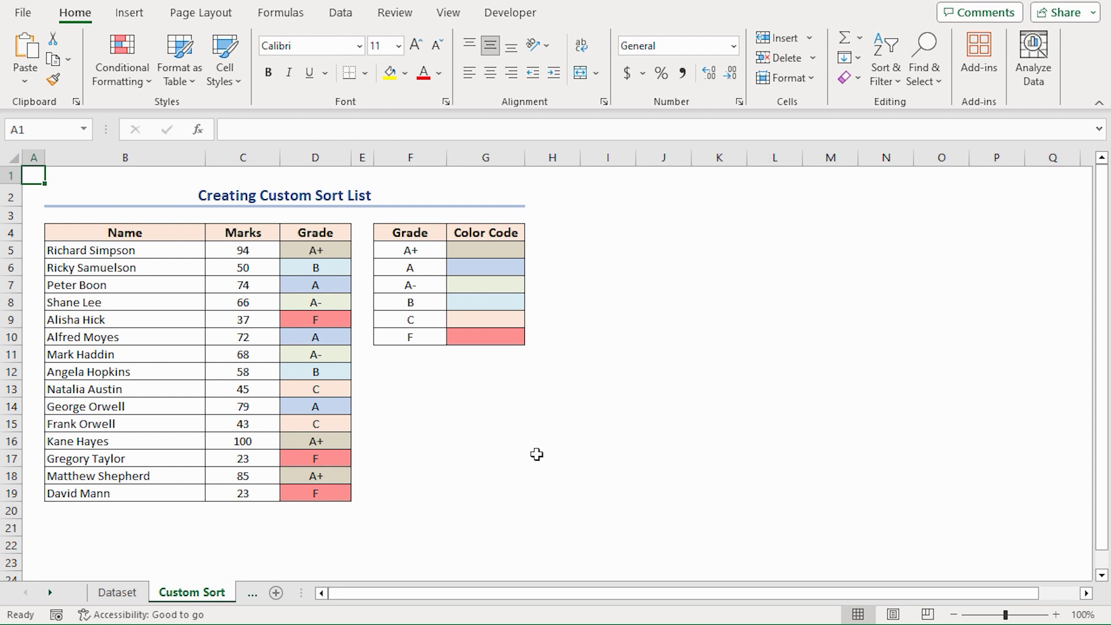
Sort B4:D19 by Grade using the A+, A, A-, B, C, F custom list
{"action": "left_click_drag", "start_coordinate": [69, 232], "coordinate": [311, 495]}
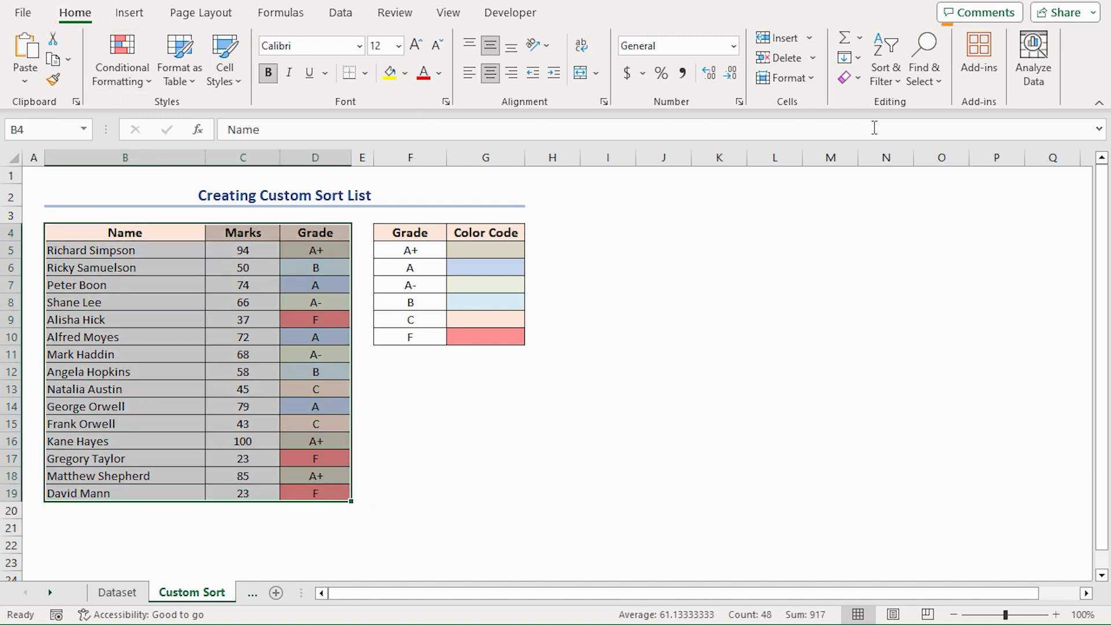
{"action": "left_click", "coordinate": [892, 87]}
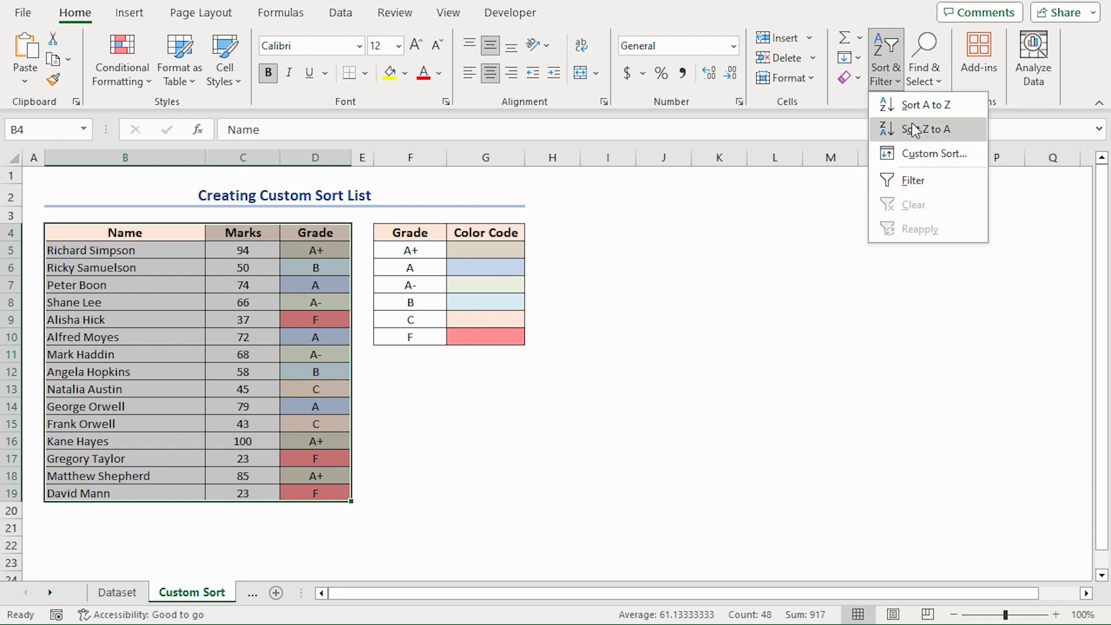
{"action": "left_click", "coordinate": [935, 155]}
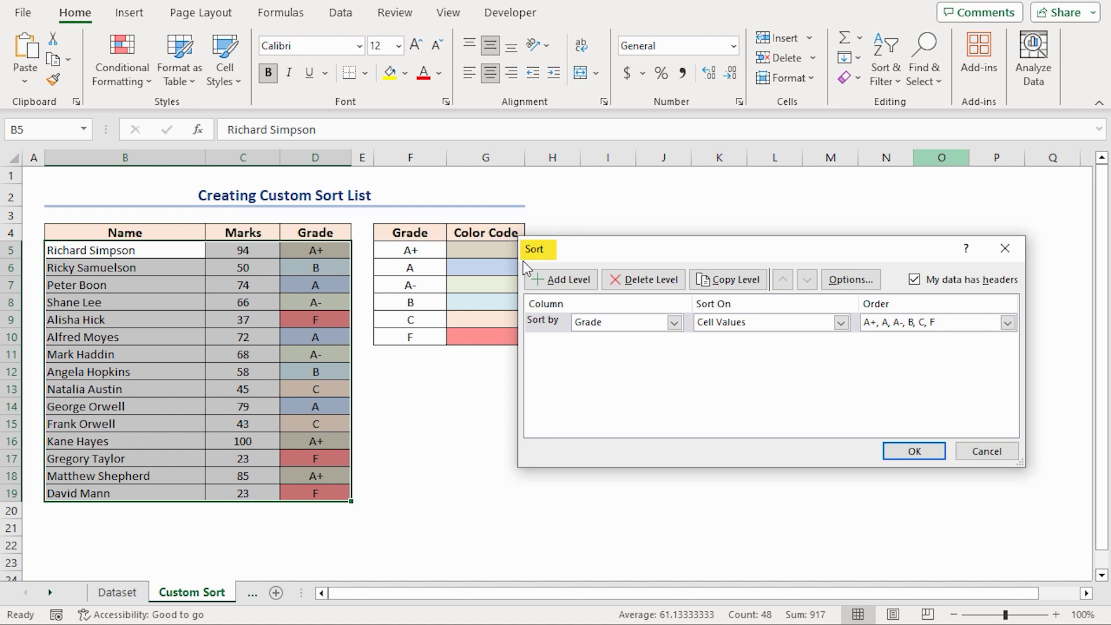
{"action": "left_click_drag", "start_coordinate": [563, 256], "coordinate": [585, 240]}
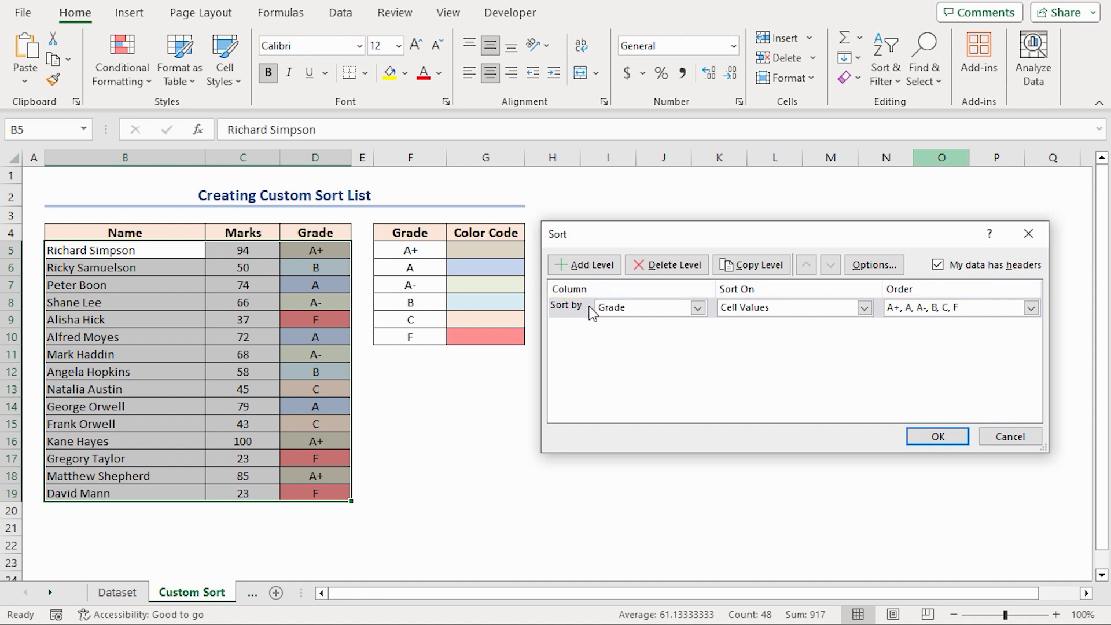
{"action": "left_click", "coordinate": [698, 308]}
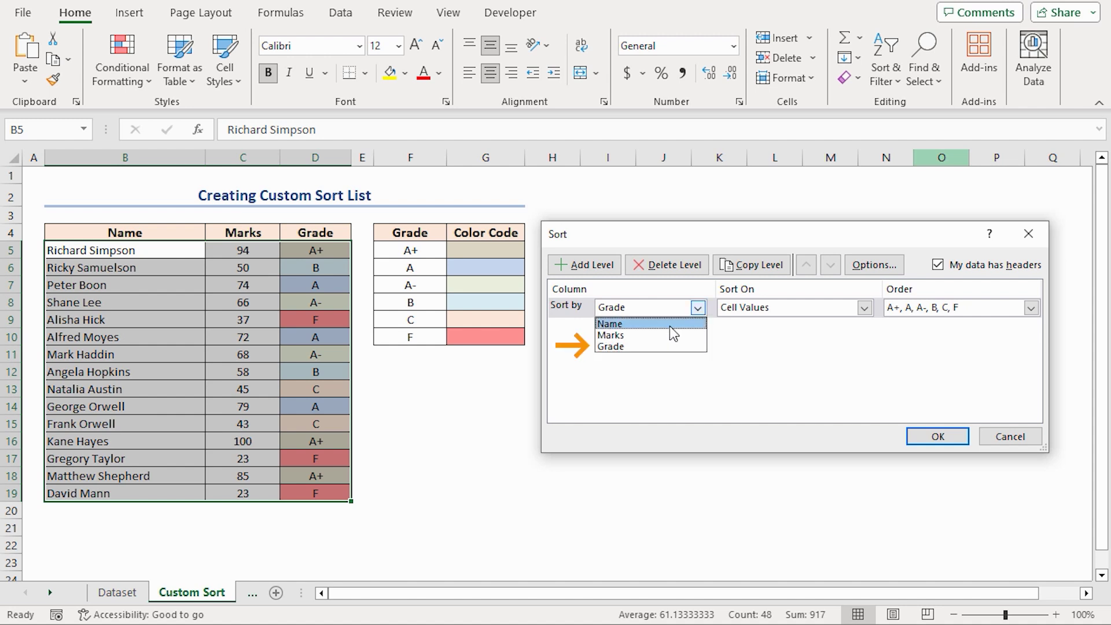
{"action": "left_click", "coordinate": [631, 346]}
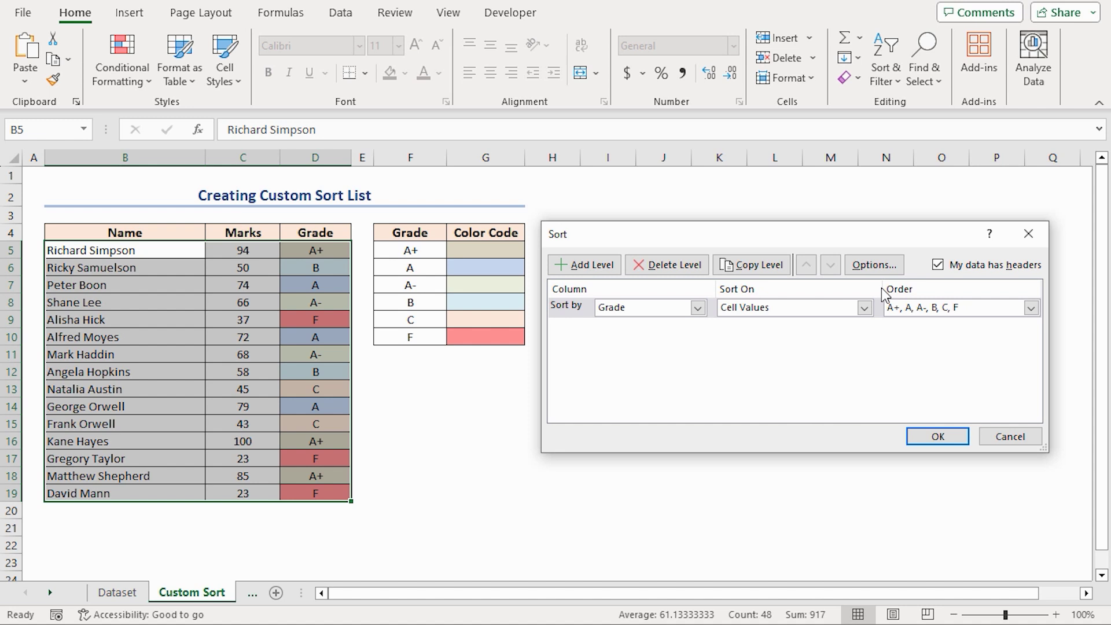
{"action": "left_click", "coordinate": [1030, 308]}
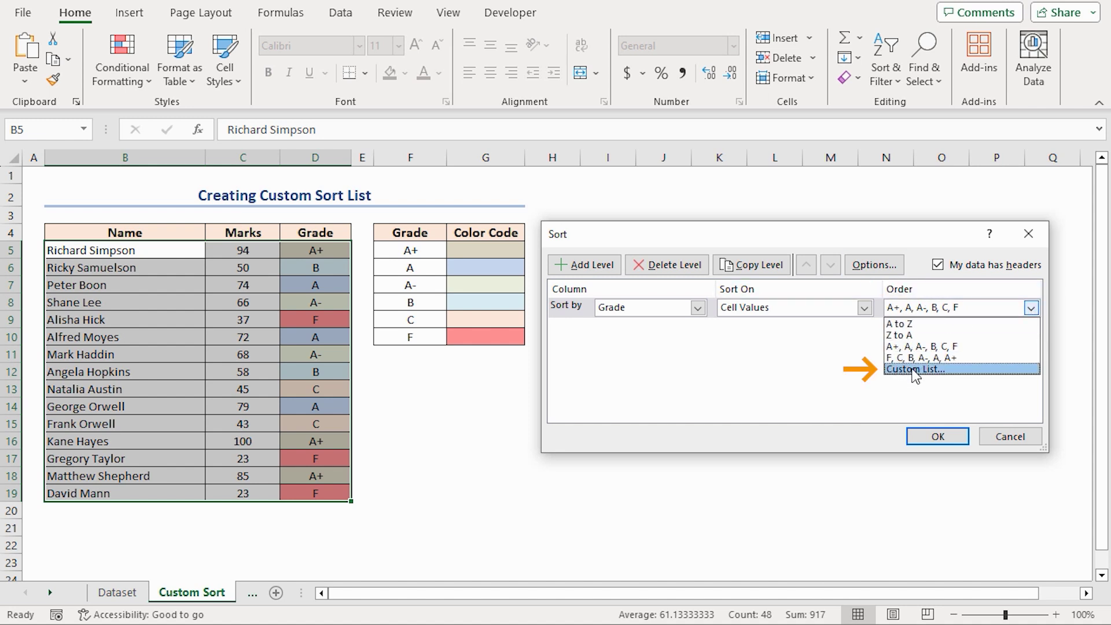
{"action": "left_click", "coordinate": [916, 369]}
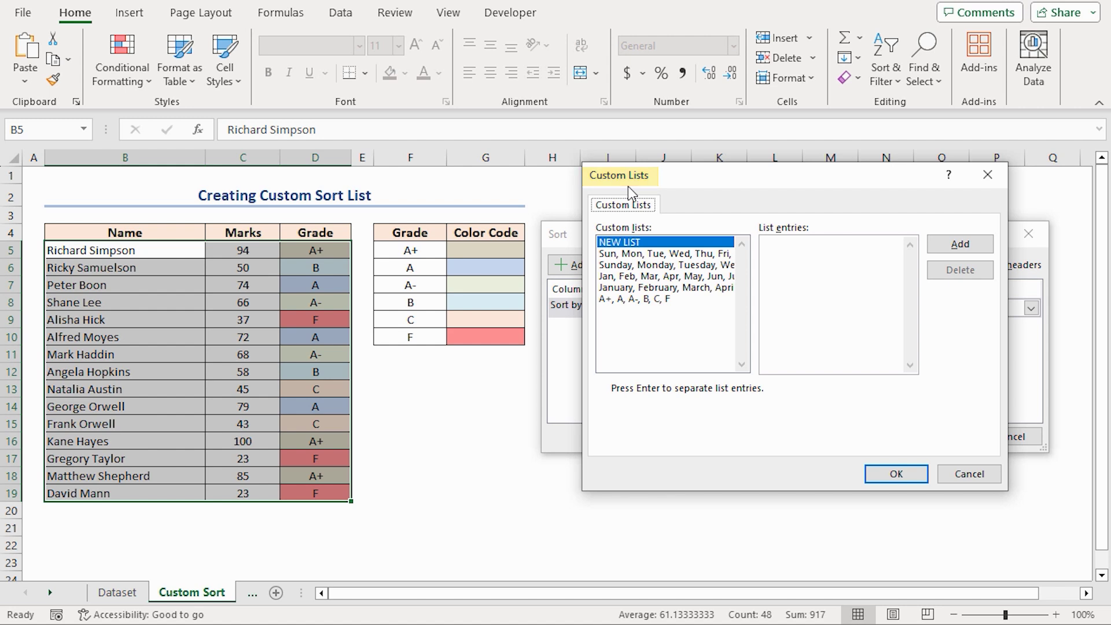
{"action": "left_click", "coordinate": [644, 299]}
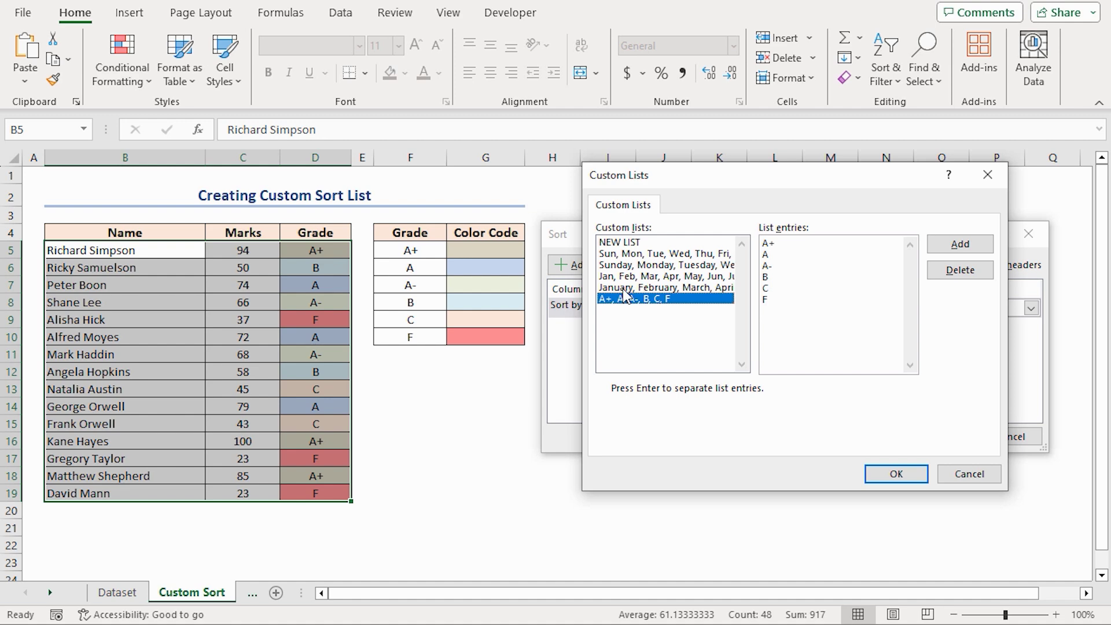
{"action": "left_click", "coordinate": [893, 473]}
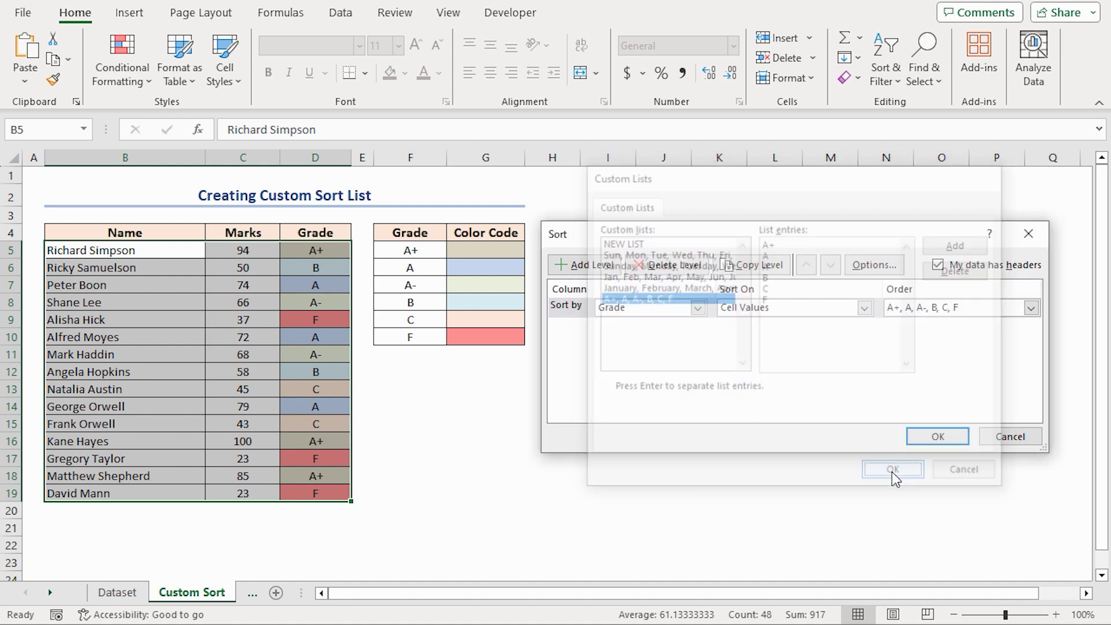
{"action": "left_click", "coordinate": [933, 438]}
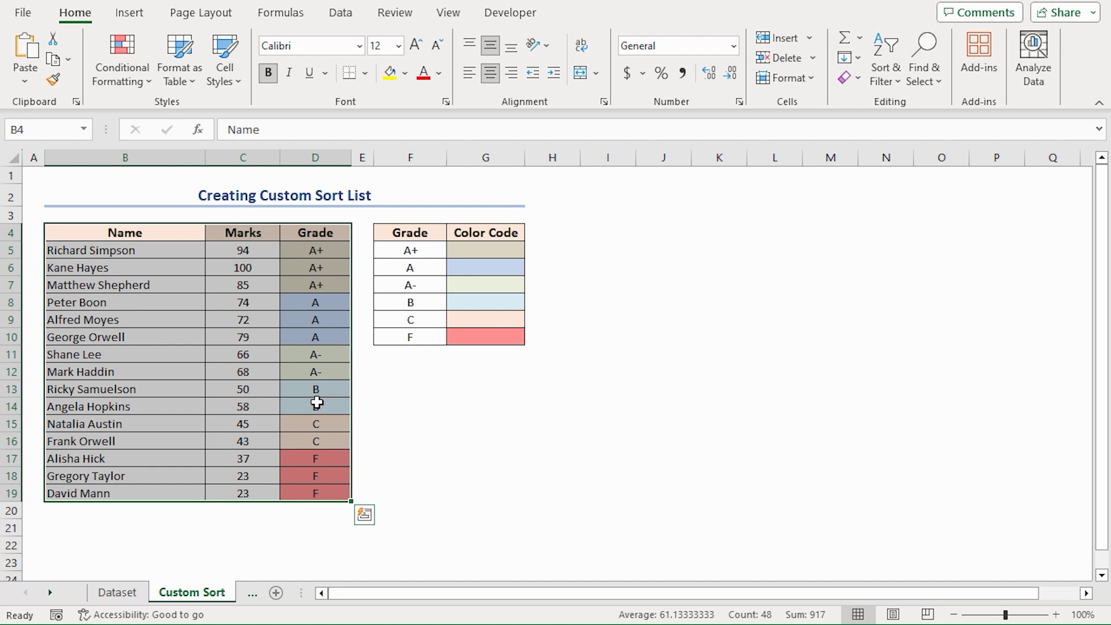
Add a second sort level on Marks, Largest to Smallest, below the custom grade order
{"action": "left_click", "coordinate": [886, 73]}
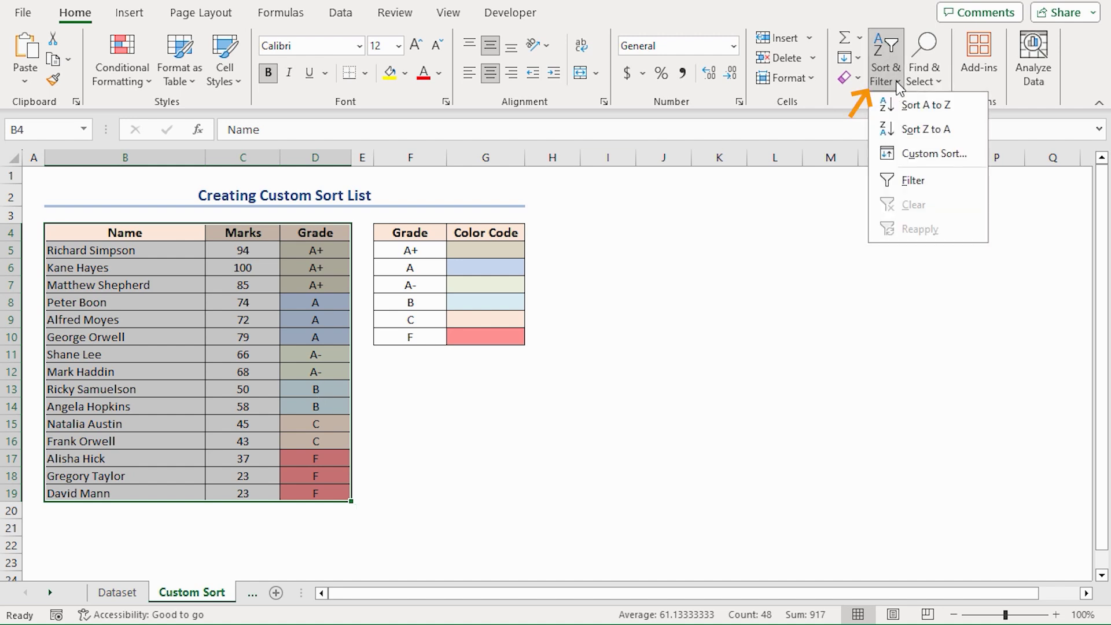
{"action": "left_click", "coordinate": [902, 157]}
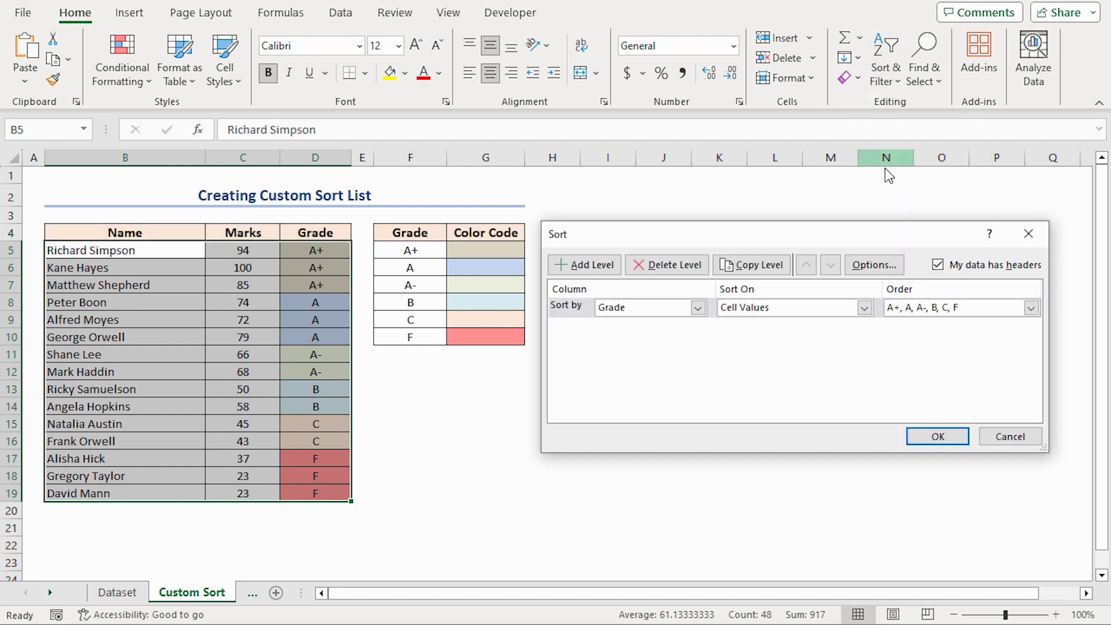
{"action": "left_click", "coordinate": [586, 265]}
{"action": "left_click", "coordinate": [698, 327]}
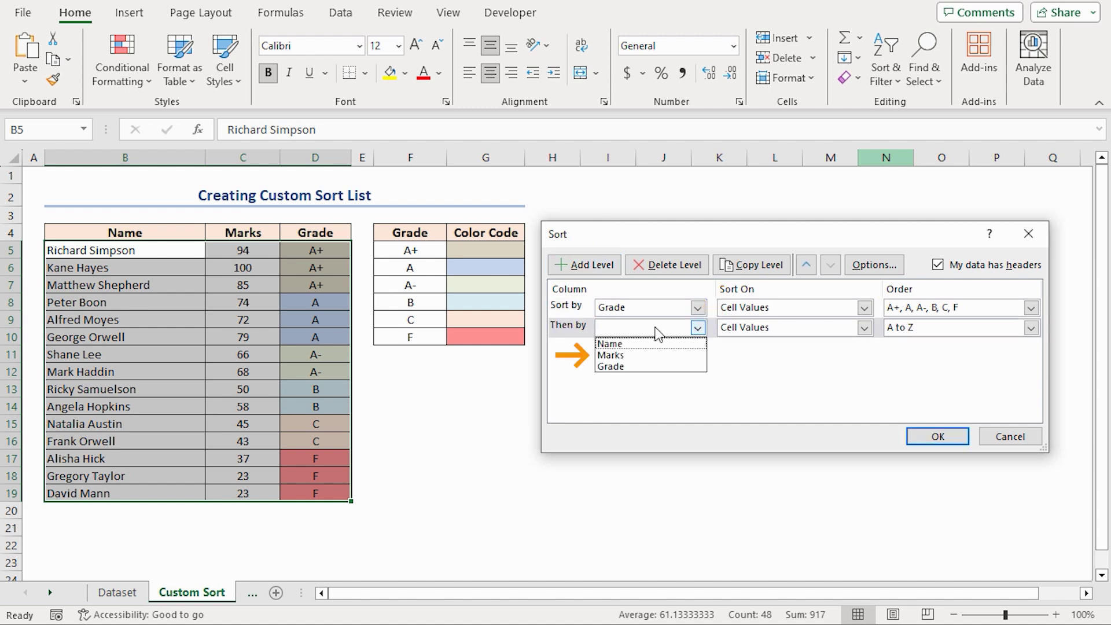
{"action": "left_click", "coordinate": [615, 355]}
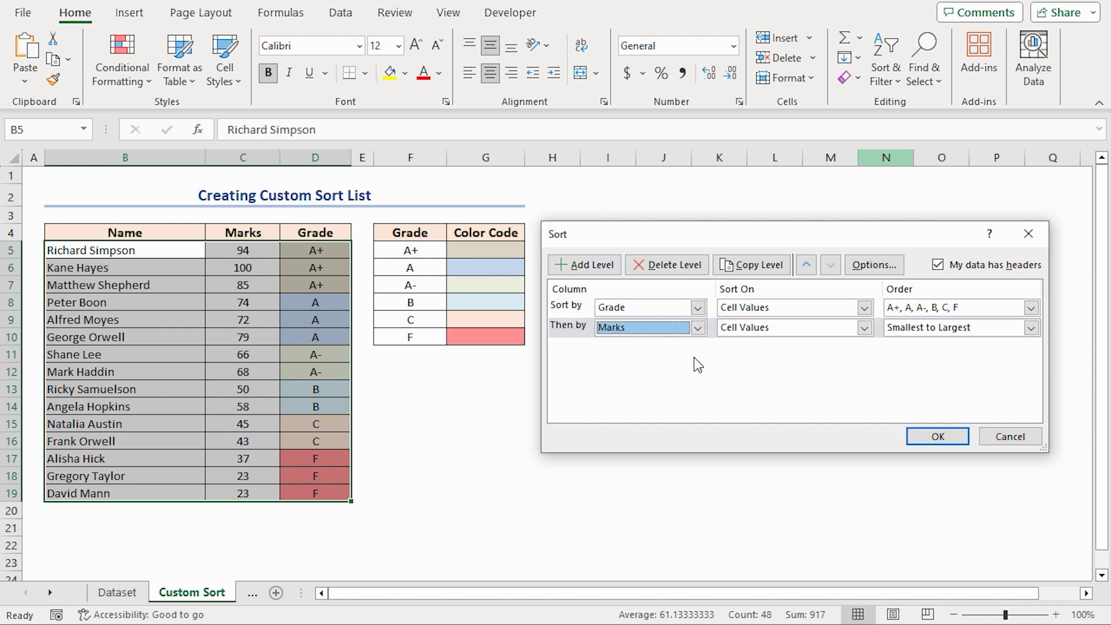
{"action": "left_click", "coordinate": [1031, 328]}
{"action": "left_click", "coordinate": [912, 355]}
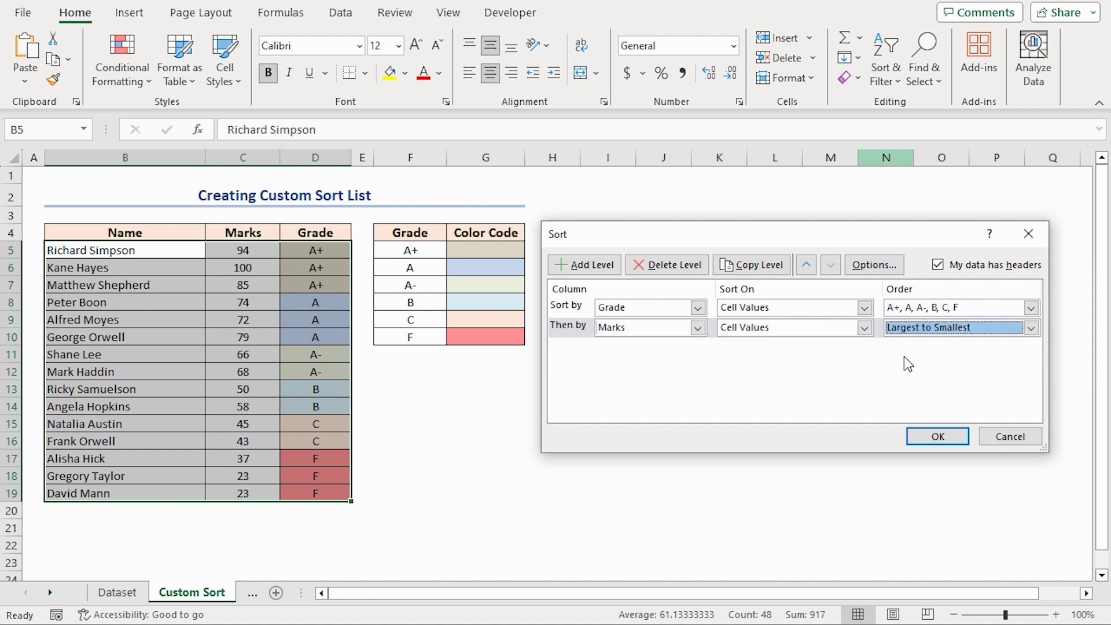
{"action": "left_click", "coordinate": [936, 438]}
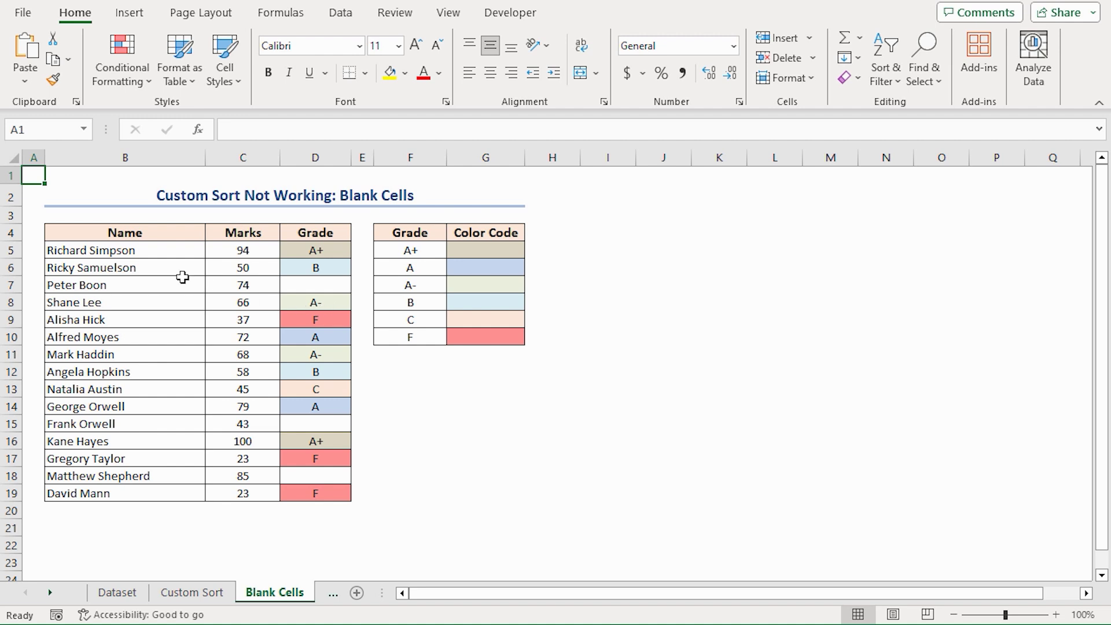
Sort the Blank Cells table B4:D19 by Grade with the A+, A, A-, B, C, F list
{"action": "left_click_drag", "start_coordinate": [174, 232], "coordinate": [290, 491]}
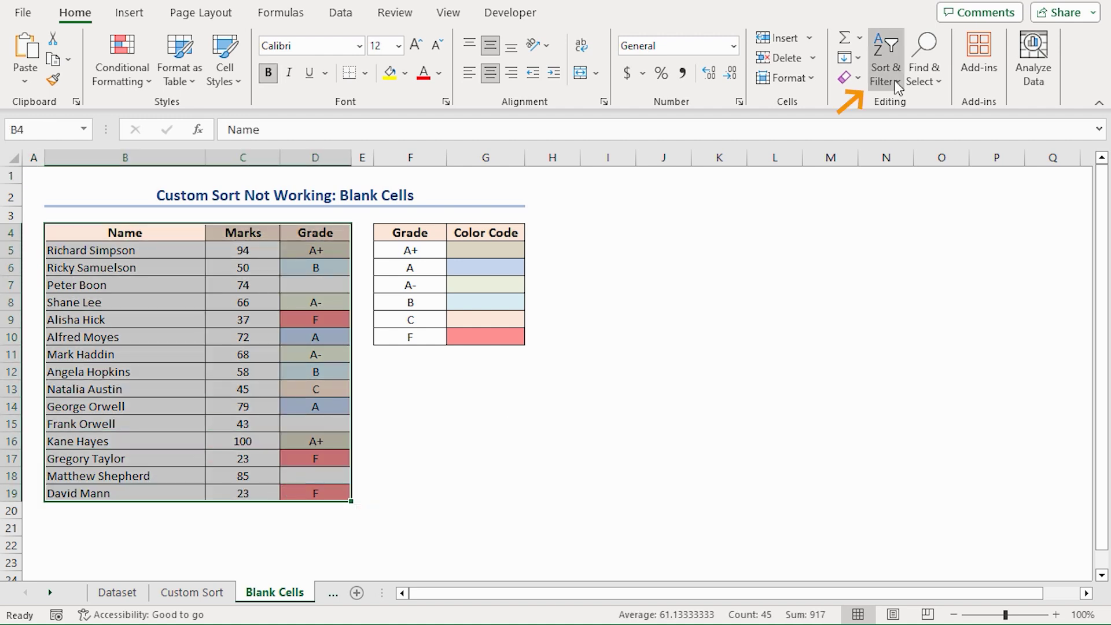
{"action": "left_click", "coordinate": [886, 58]}
{"action": "left_click", "coordinate": [916, 154]}
{"action": "left_click", "coordinate": [660, 267]}
{"action": "left_click", "coordinate": [622, 306]}
{"action": "left_click", "coordinate": [1043, 267]}
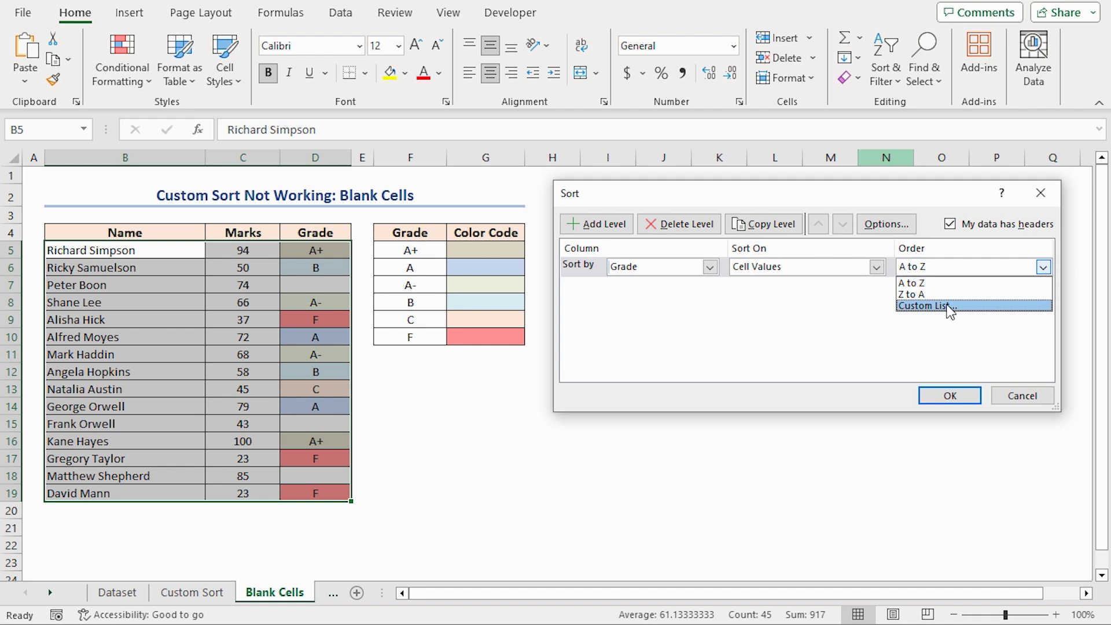
{"action": "left_click", "coordinate": [932, 308]}
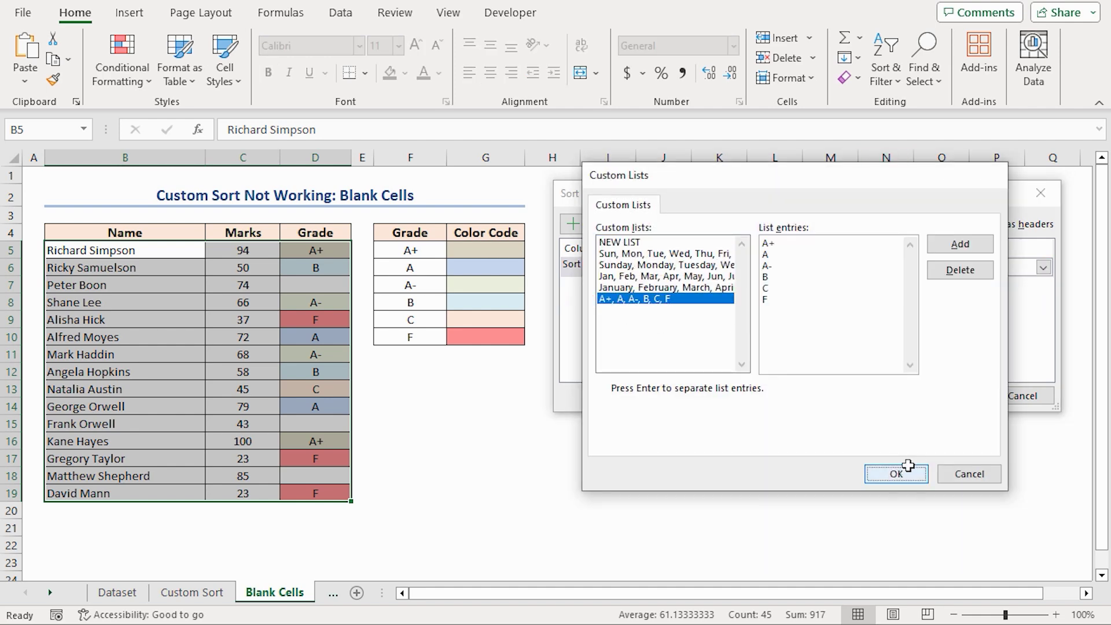
{"action": "left_click", "coordinate": [907, 469]}
{"action": "left_click", "coordinate": [945, 393]}
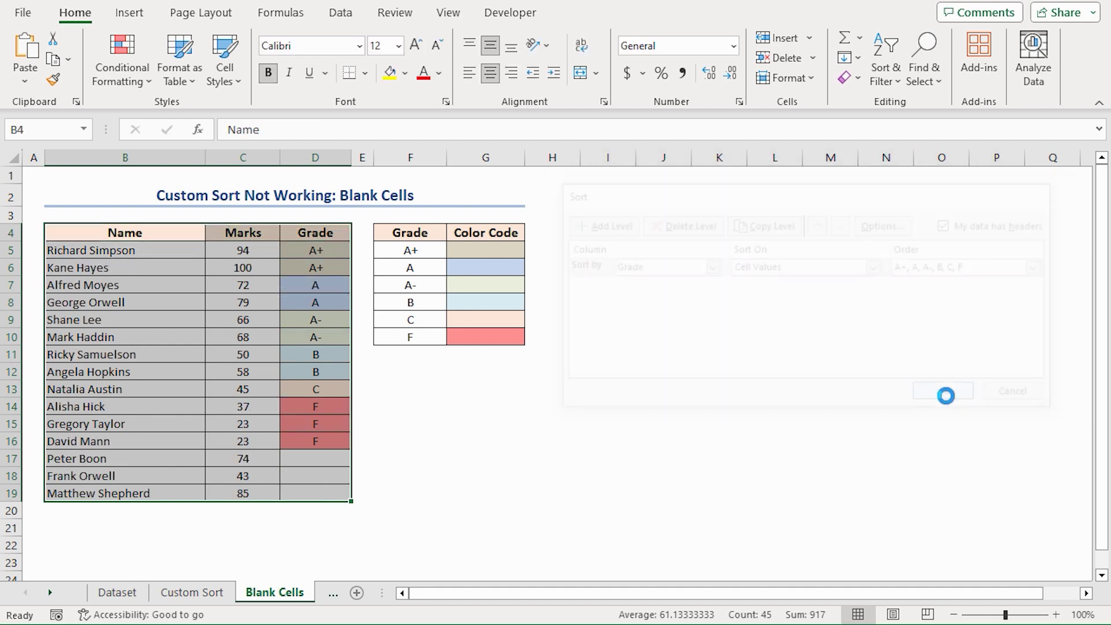
{"action": "left_click", "coordinate": [457, 408]}
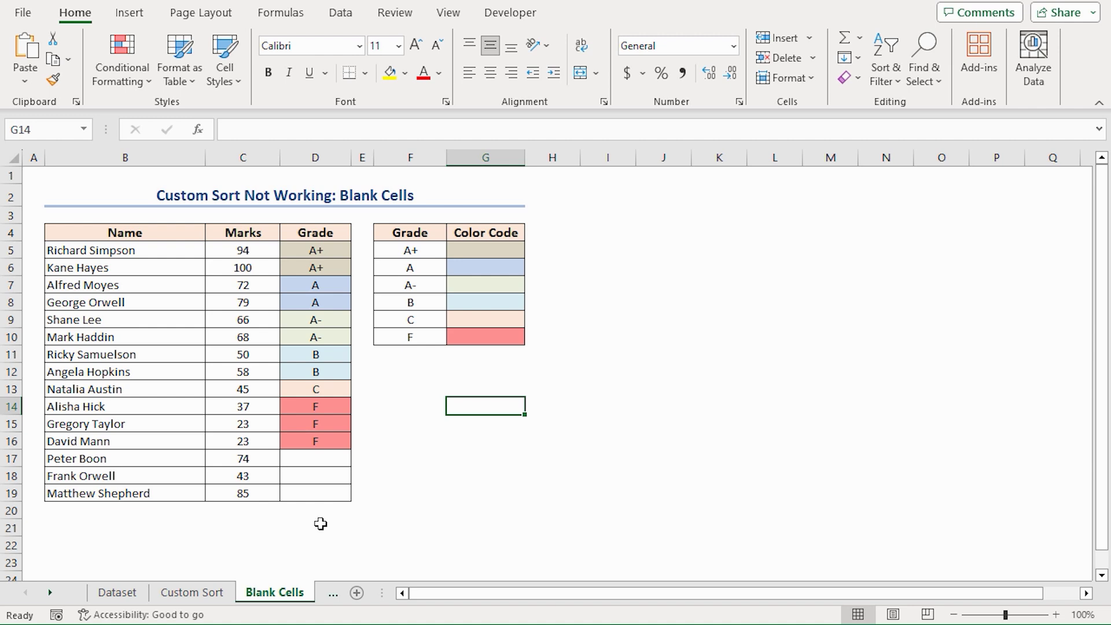
Fill the empty grade cells D17:D19 with A, C and A+
{"action": "left_click", "coordinate": [337, 458]}
{"action": "type", "text": "A"}
{"action": "left_click", "coordinate": [342, 474]}
{"action": "type", "text": "C"}
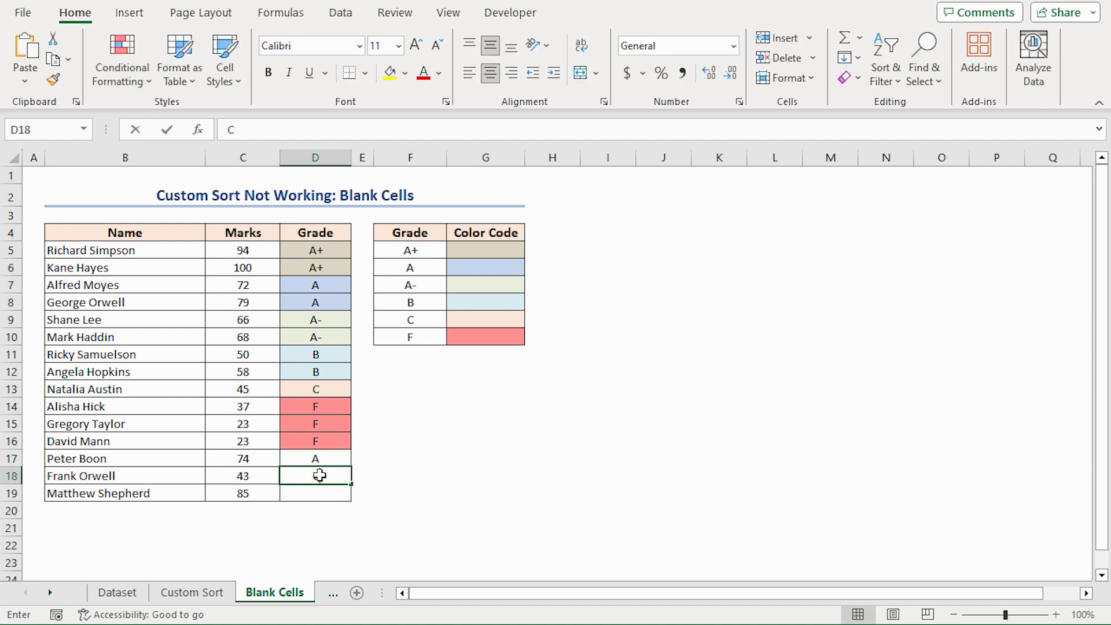
{"action": "key", "text": "Return"}
{"action": "type", "text": "A+"}
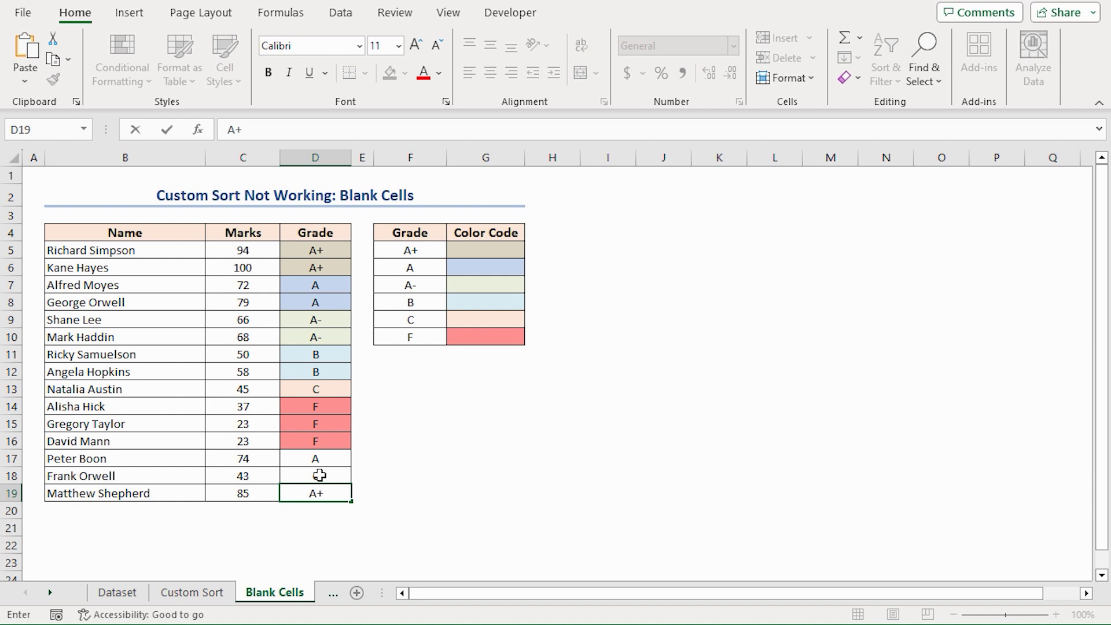
{"action": "key", "text": "Return"}
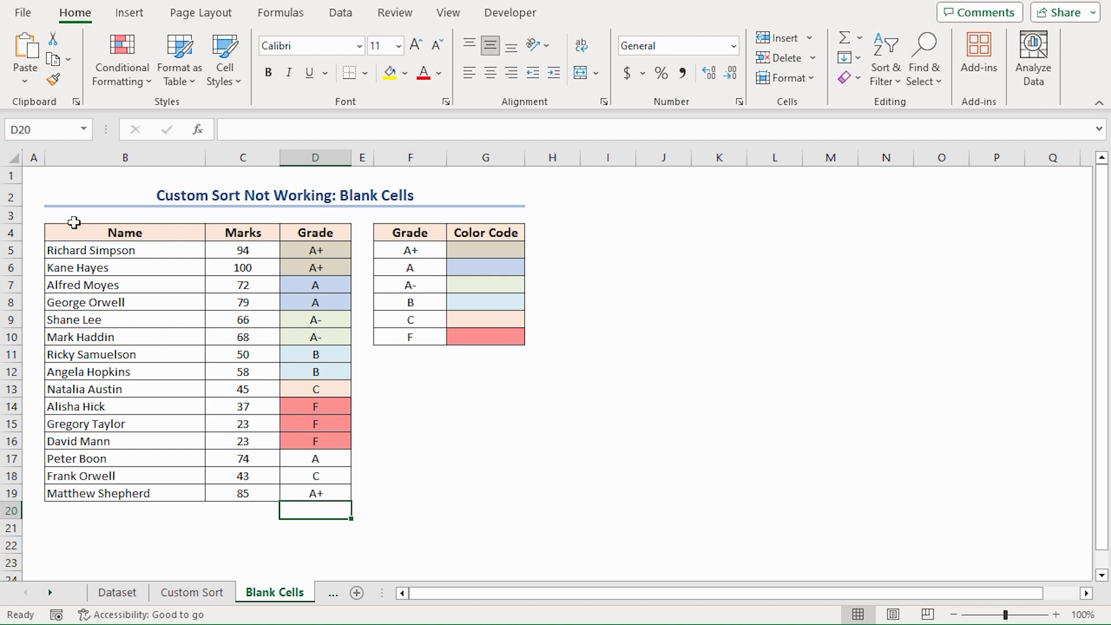
Re-sort B4:D19 by Grade in the custom A+ to F order
{"action": "left_click_drag", "start_coordinate": [74, 232], "coordinate": [320, 491]}
{"action": "left_click", "coordinate": [886, 74]}
{"action": "left_click", "coordinate": [913, 154]}
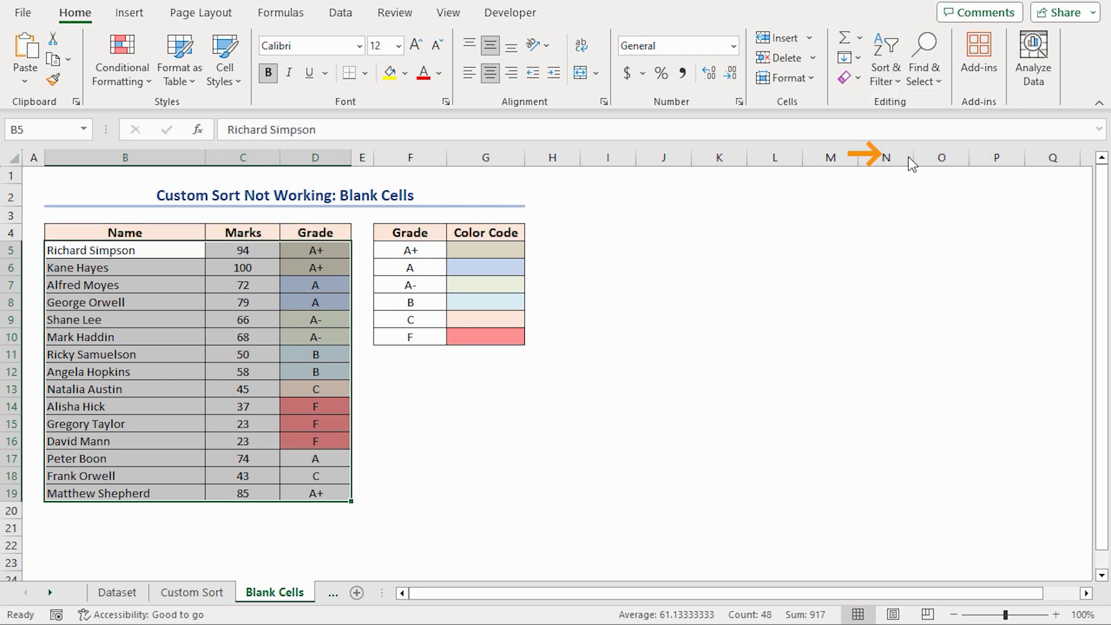
{"action": "left_click", "coordinate": [939, 389]}
{"action": "left_click", "coordinate": [552, 407]}
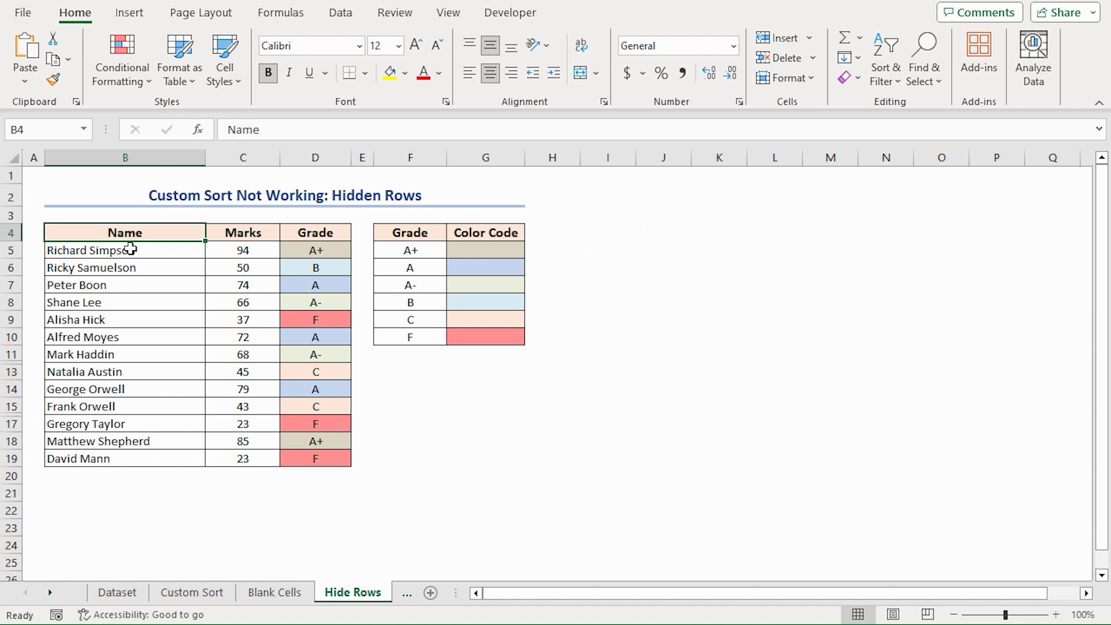
Sort the Hide Rows table B4:D19 by Grade using the A+, A, A-, B, C, F list
{"action": "left_click_drag", "start_coordinate": [119, 232], "coordinate": [286, 452]}
{"action": "left_click", "coordinate": [885, 58]}
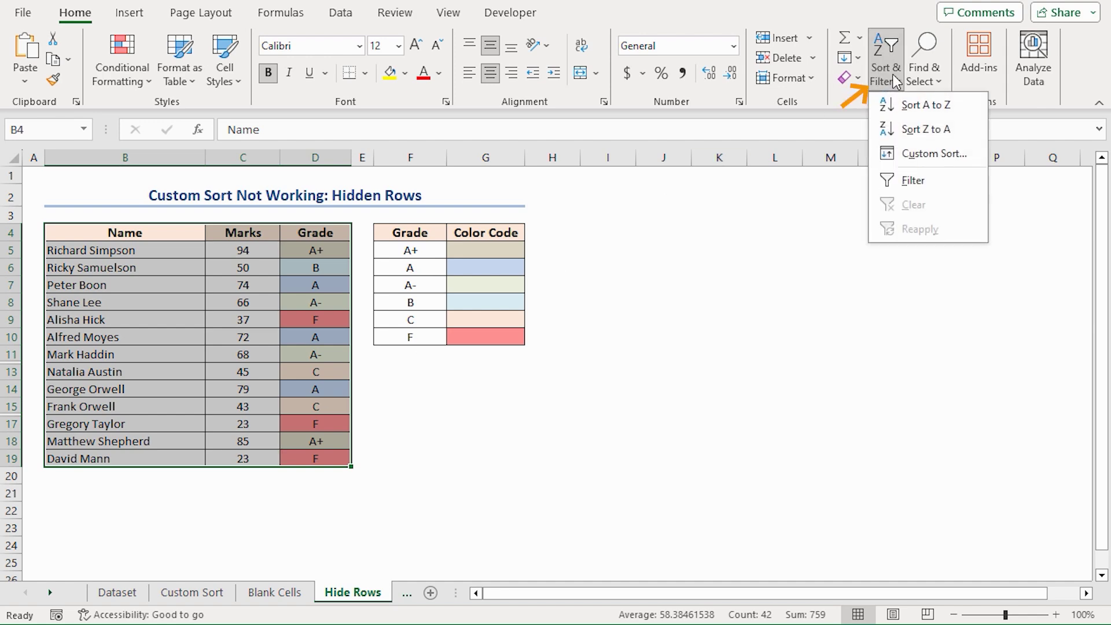
{"action": "left_click", "coordinate": [894, 158]}
{"action": "left_click", "coordinate": [702, 260]}
{"action": "left_click", "coordinate": [654, 298]}
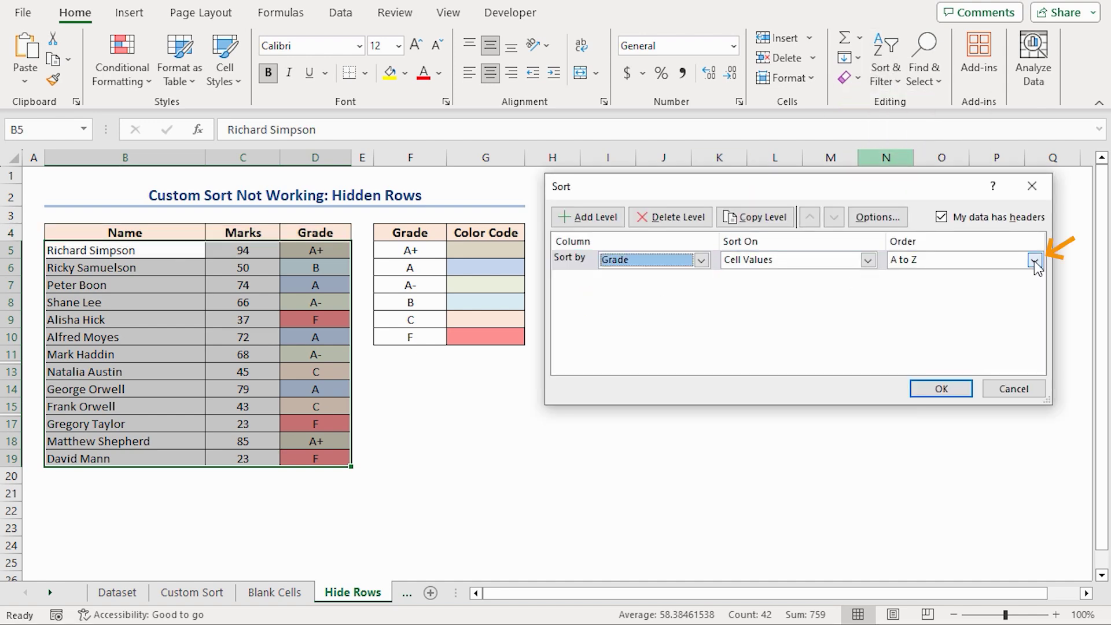
{"action": "left_click", "coordinate": [1035, 260]}
{"action": "left_click", "coordinate": [926, 298]}
{"action": "left_click", "coordinate": [642, 249]}
{"action": "left_click", "coordinate": [886, 425]}
{"action": "left_click", "coordinate": [912, 388]}
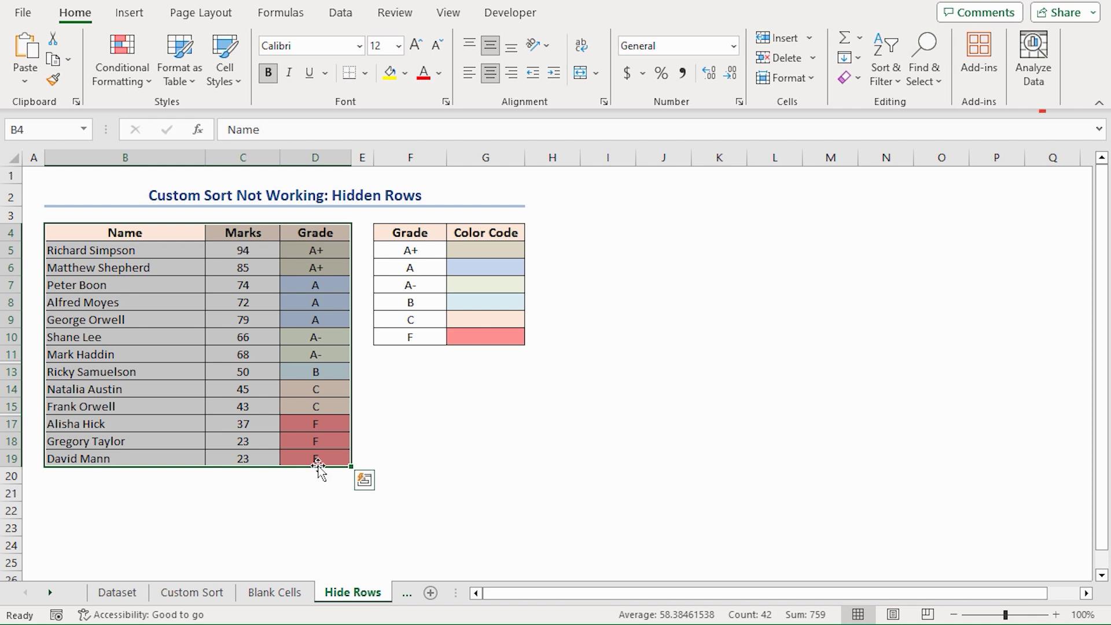
Unhide the hidden rows 12 and 16
{"action": "left_click_drag", "start_coordinate": [12, 354], "coordinate": [10, 424]}
{"action": "right_click", "coordinate": [10, 424]}
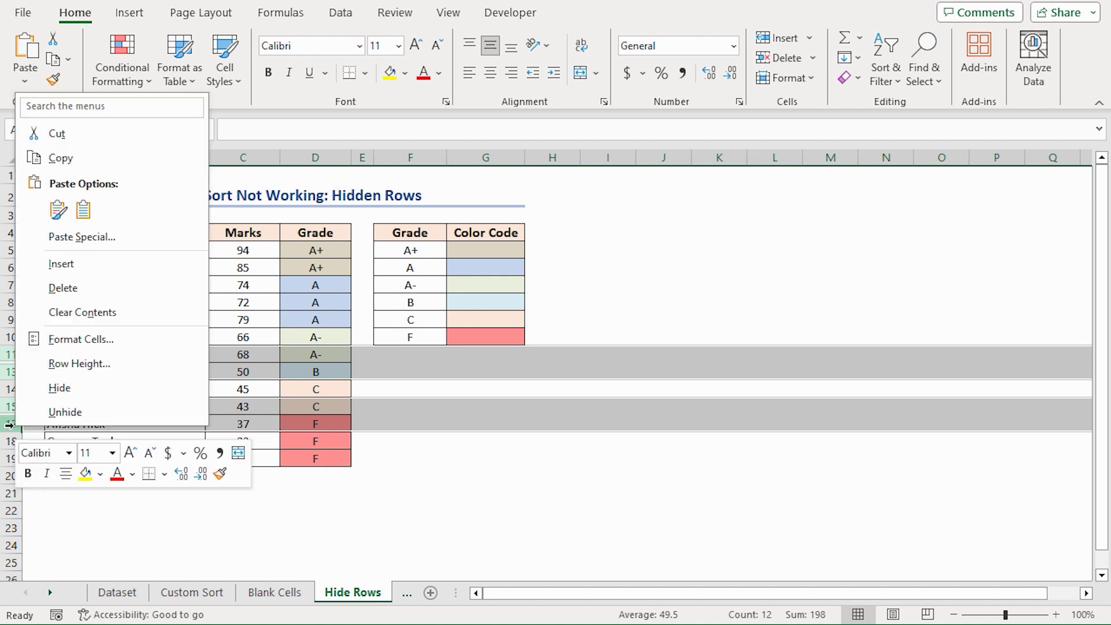
{"action": "left_click", "coordinate": [71, 413]}
{"action": "left_click", "coordinate": [378, 480]}
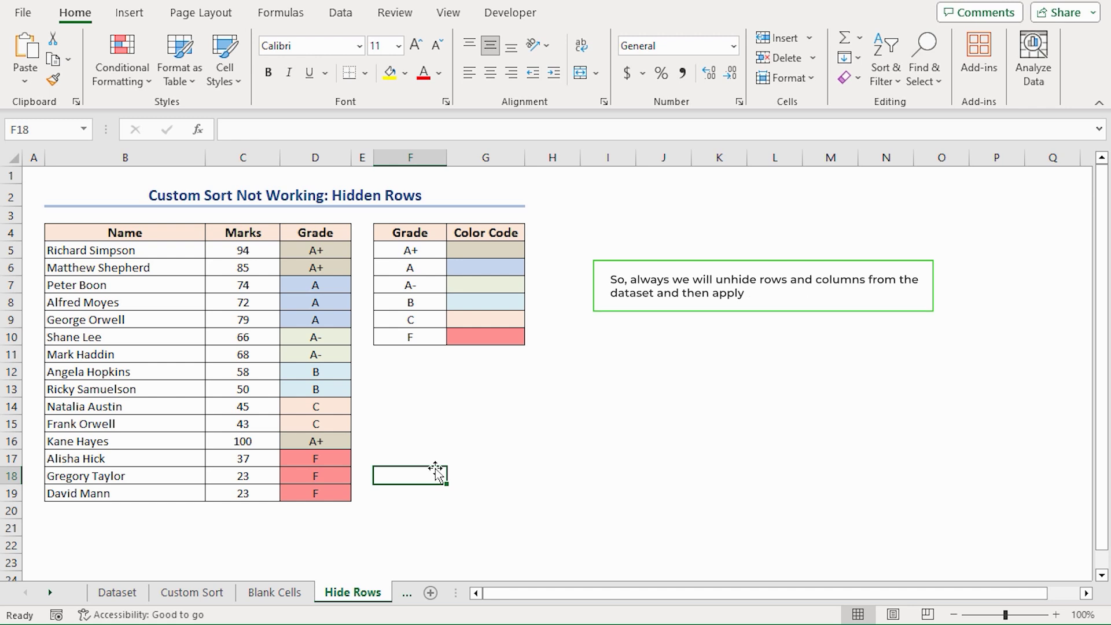
Re-sort the full table B4:D19 by the custom grade order
{"action": "left_click_drag", "start_coordinate": [52, 233], "coordinate": [311, 494]}
{"action": "left_click", "coordinate": [894, 80]}
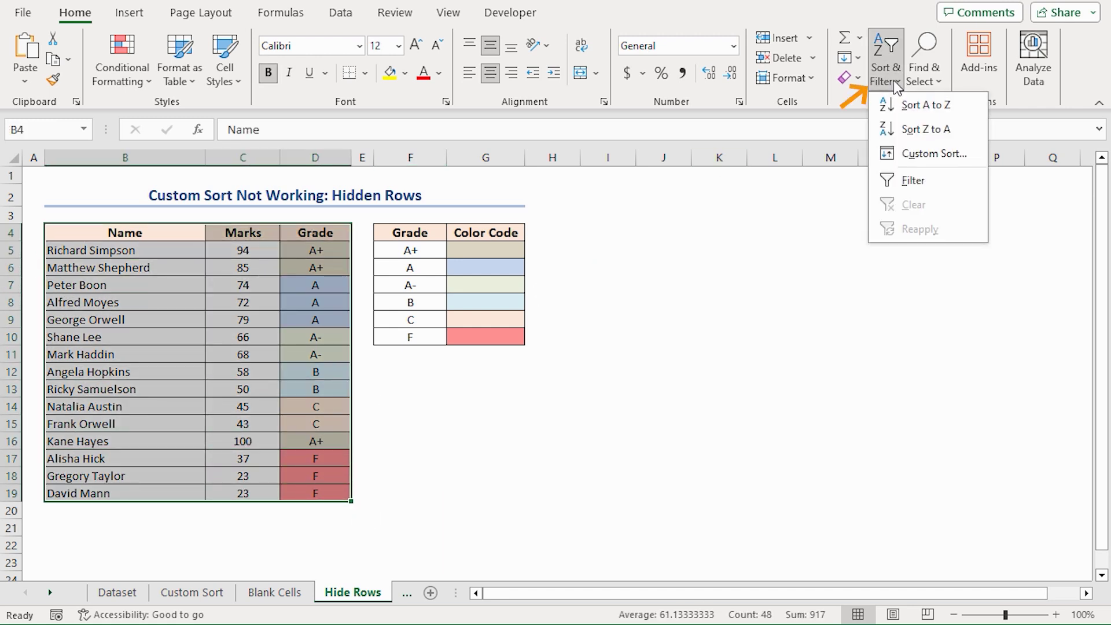
{"action": "left_click", "coordinate": [921, 152]}
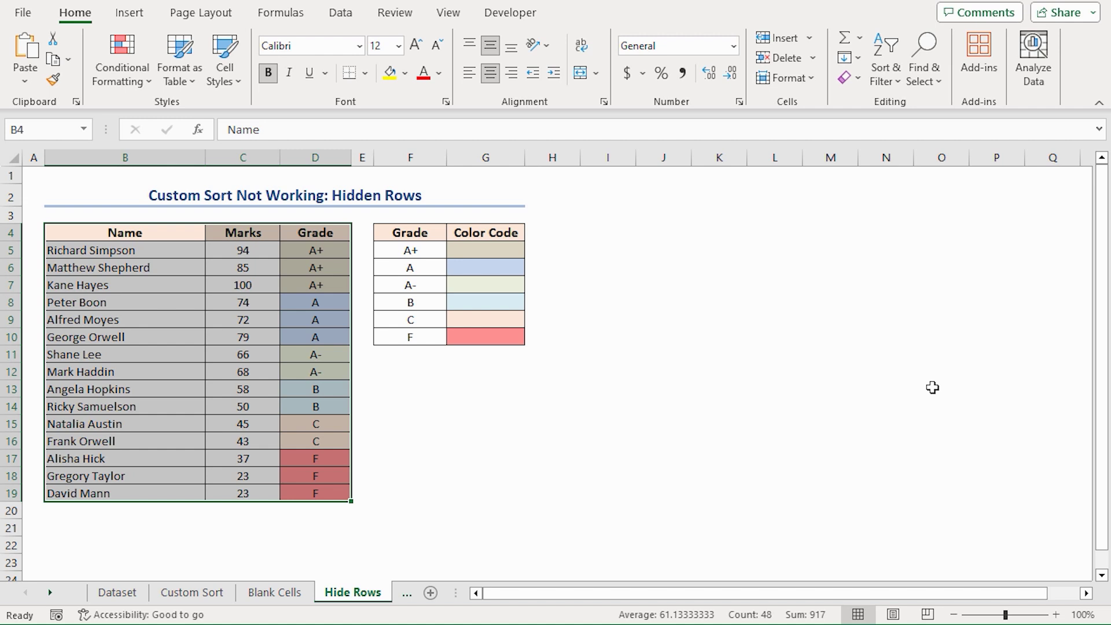
{"action": "left_click", "coordinate": [486, 475]}
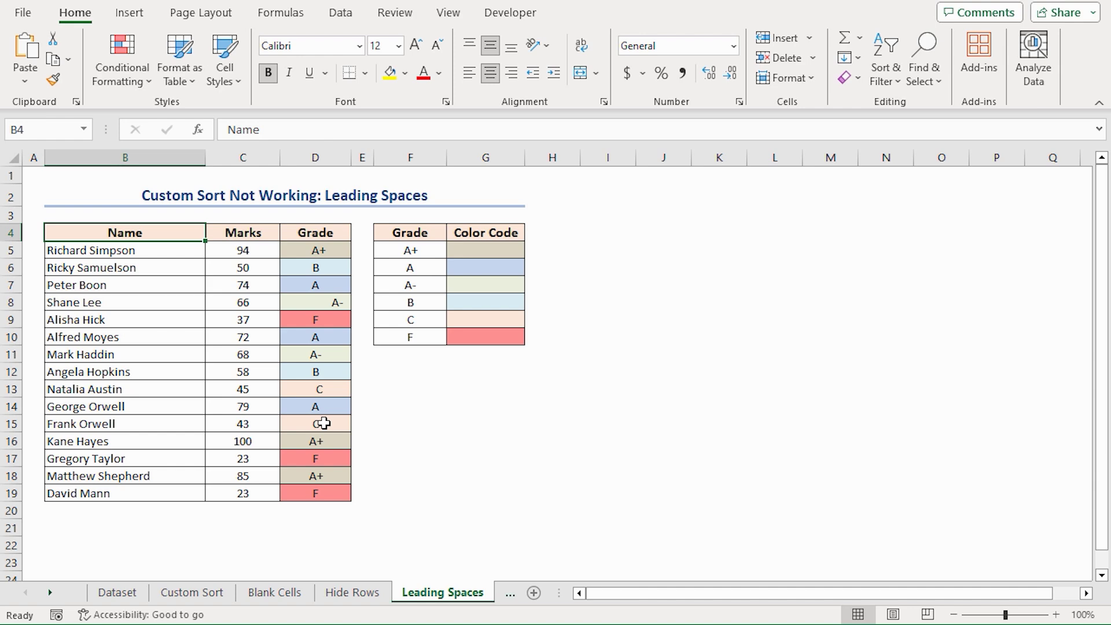
Sort the Leading Spaces data B5:D19 by Grade with the A+, A, A-, B, C, F list
{"action": "left_click_drag", "start_coordinate": [162, 250], "coordinate": [324, 495]}
{"action": "left_click", "coordinate": [885, 74]}
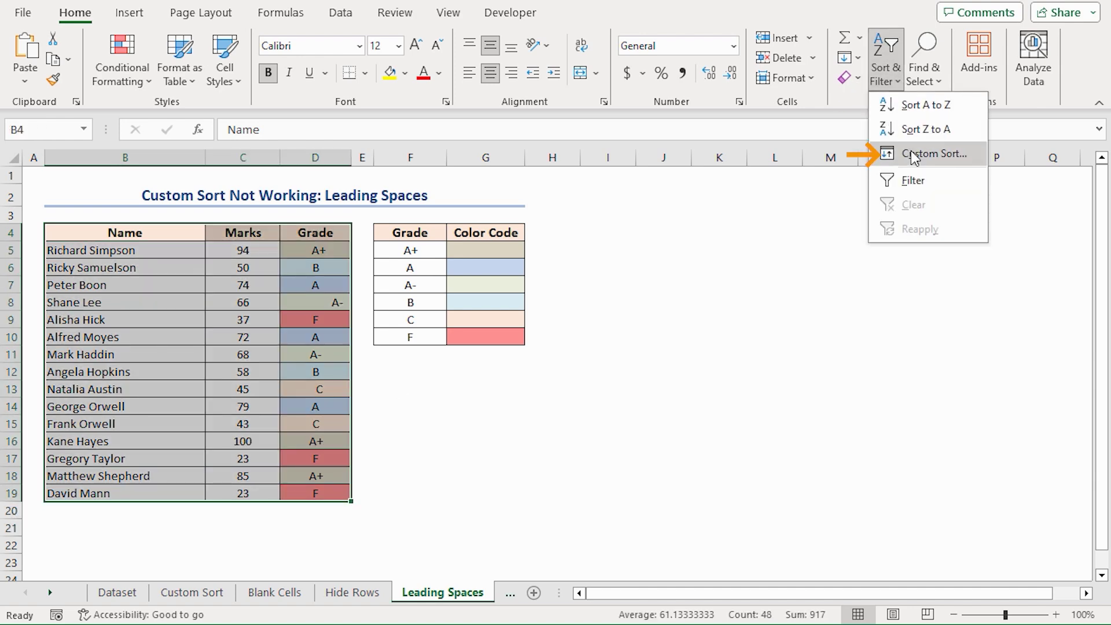
{"action": "left_click", "coordinate": [914, 153]}
{"action": "left_click", "coordinate": [702, 260]}
{"action": "left_click", "coordinate": [644, 297]}
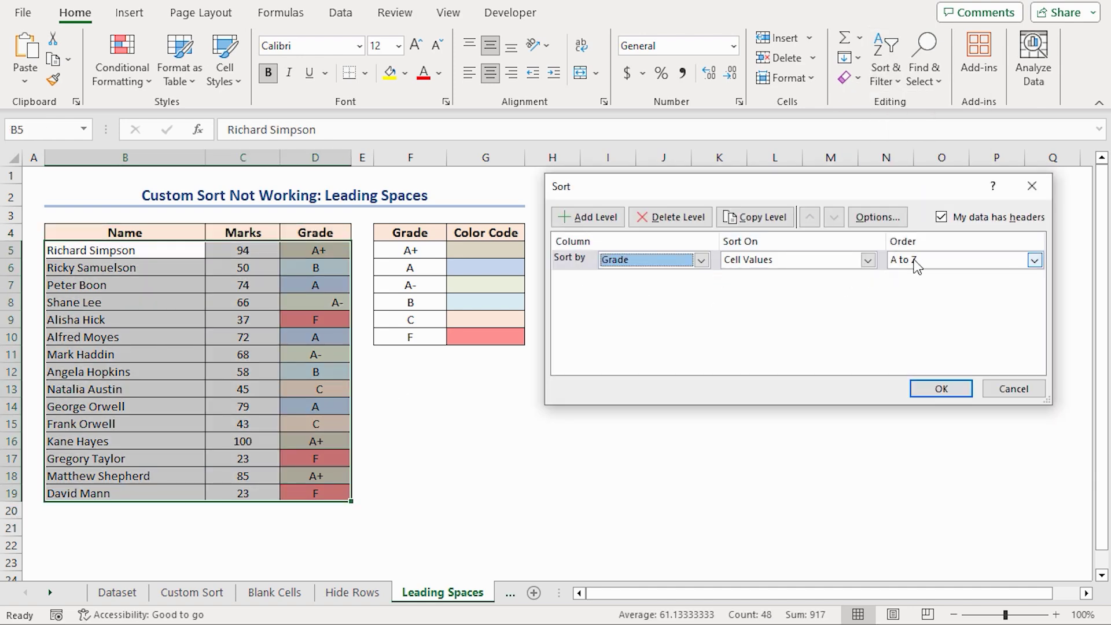
{"action": "left_click", "coordinate": [915, 261]}
{"action": "left_click", "coordinate": [915, 304]}
{"action": "left_click", "coordinate": [586, 253]}
{"action": "left_click", "coordinate": [903, 428]}
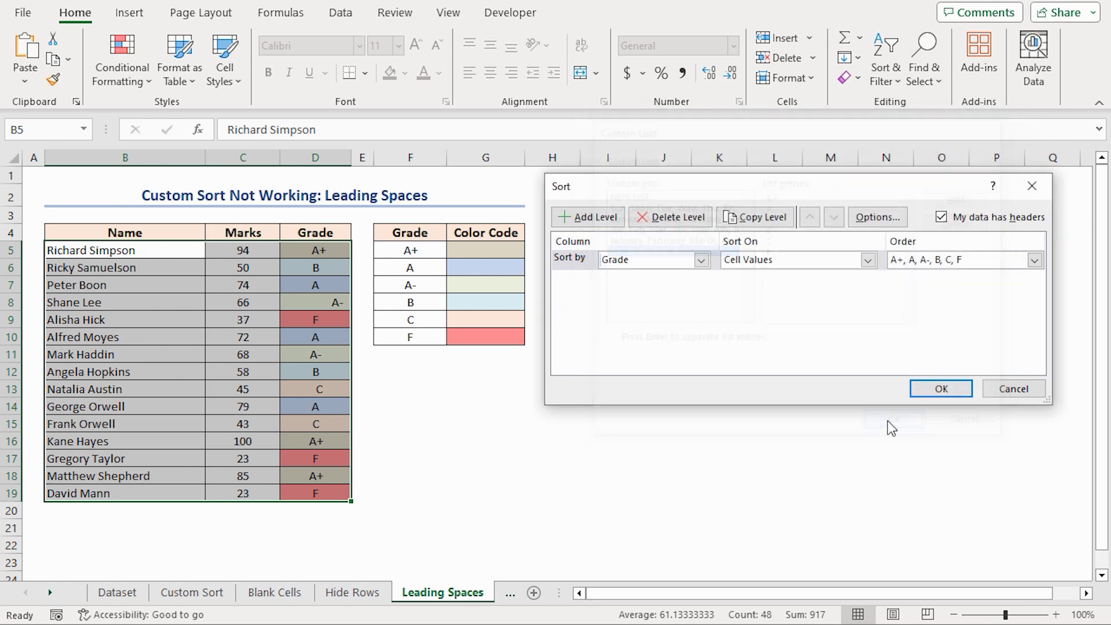
{"action": "left_click", "coordinate": [940, 388]}
{"action": "left_click", "coordinate": [485, 406]}
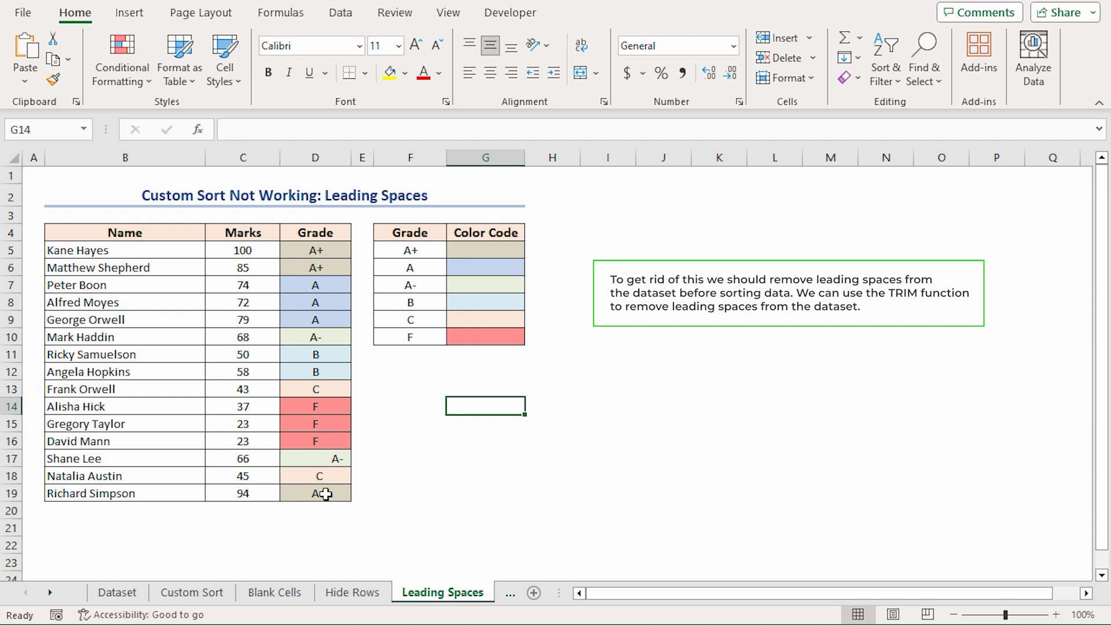
Fill =TRIM(D5) down I5:I19 to strip leading spaces from the grades
{"action": "left_click", "coordinate": [612, 247]}
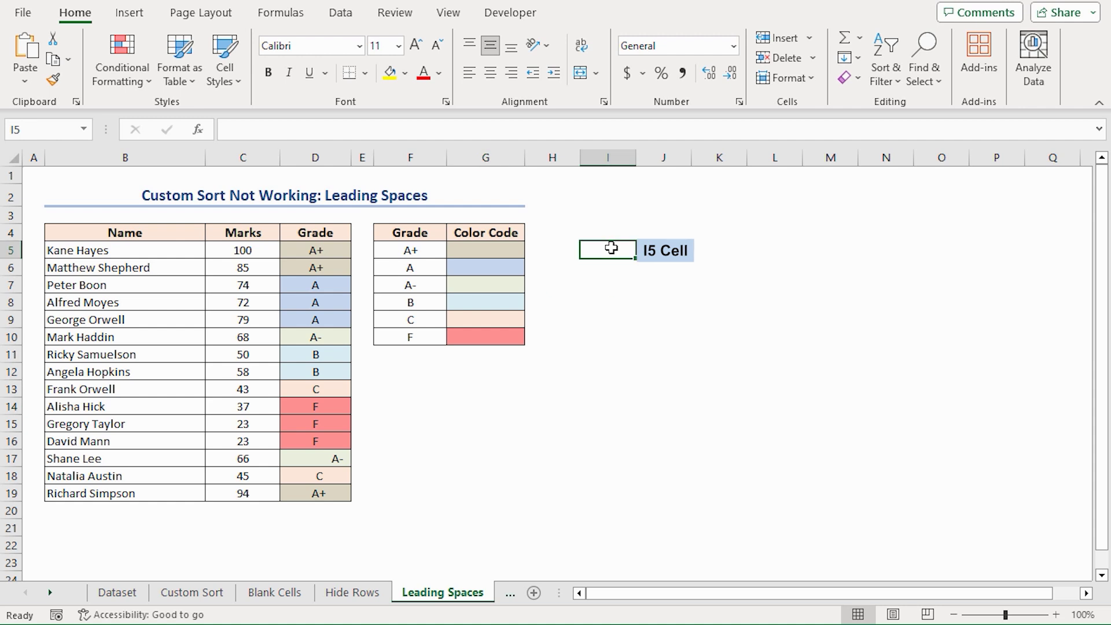
{"action": "type", "text": "="}
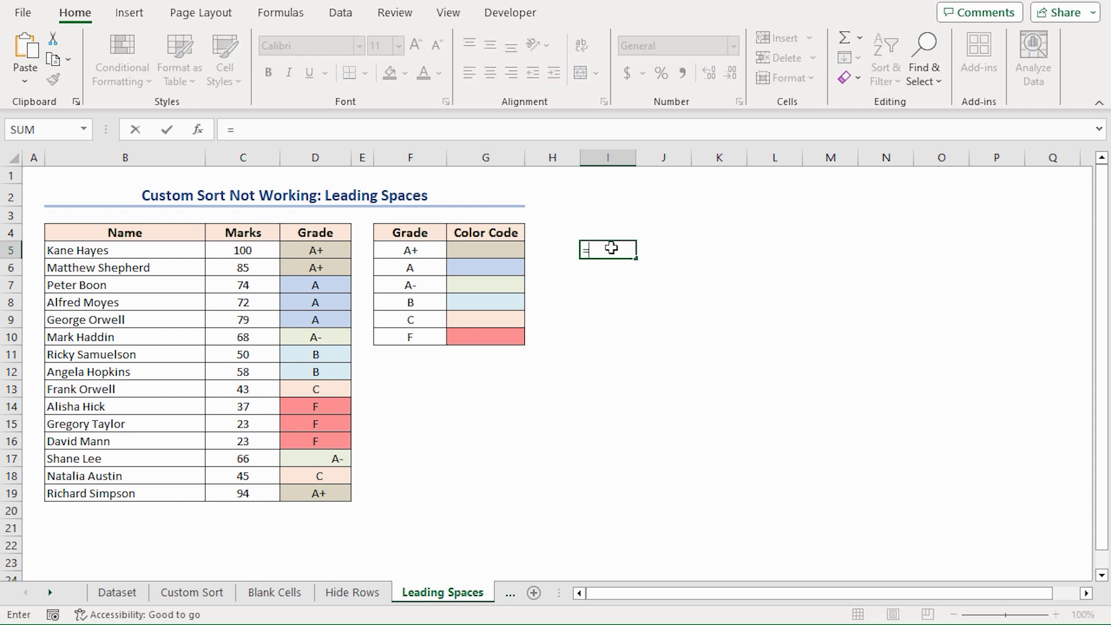
{"action": "type", "text": "tri"}
{"action": "key", "text": "Tab"}
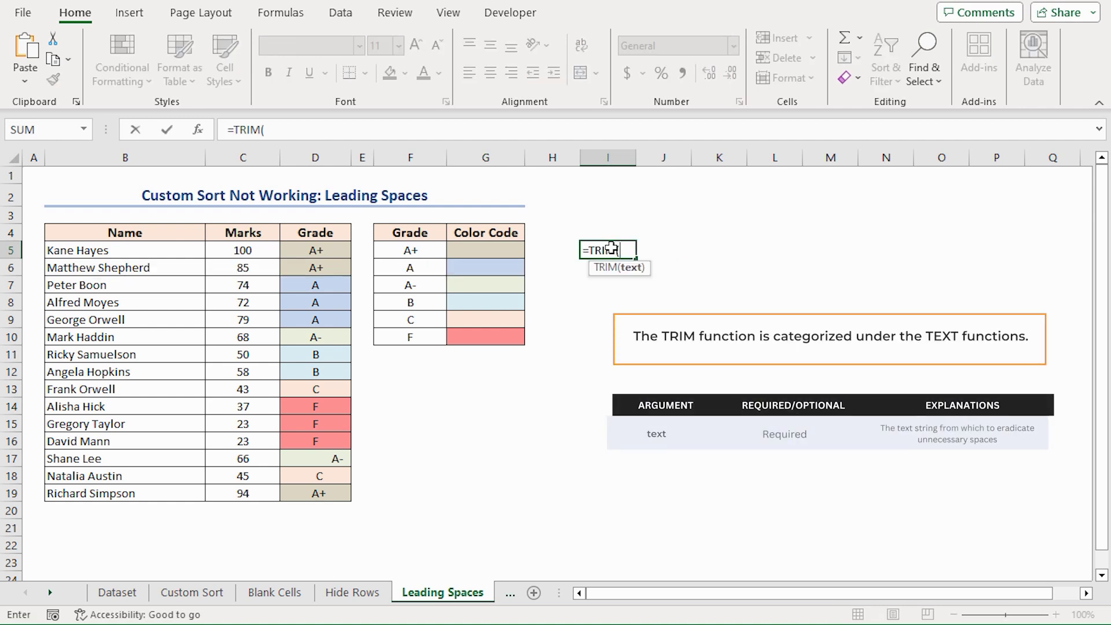
{"action": "left_click", "coordinate": [306, 254]}
{"action": "type", "text": ")"}
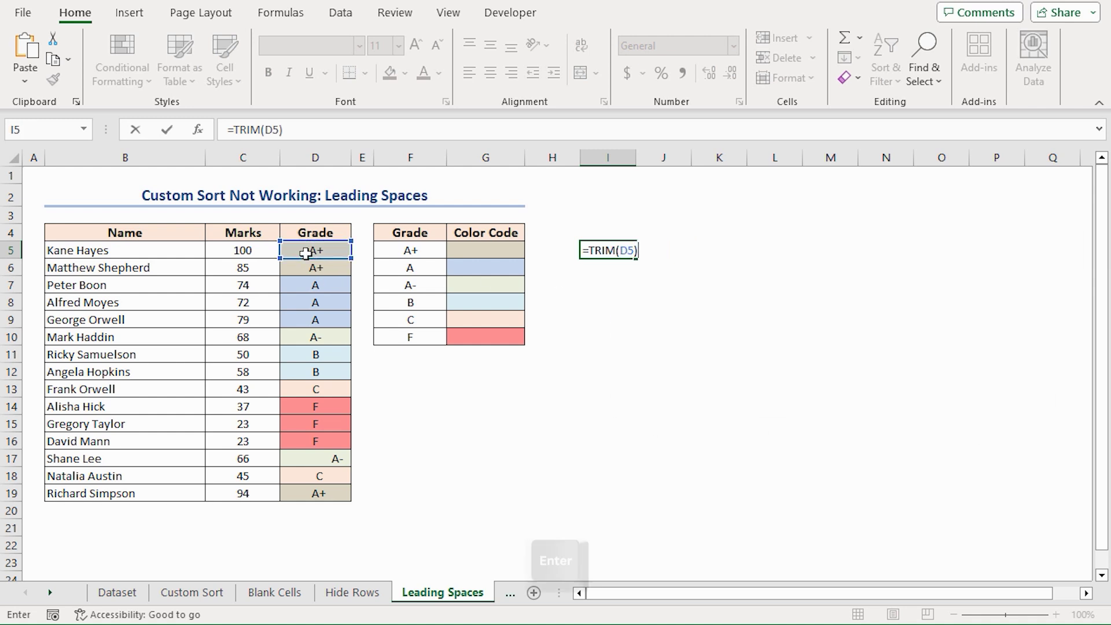
{"action": "key", "text": "Return"}
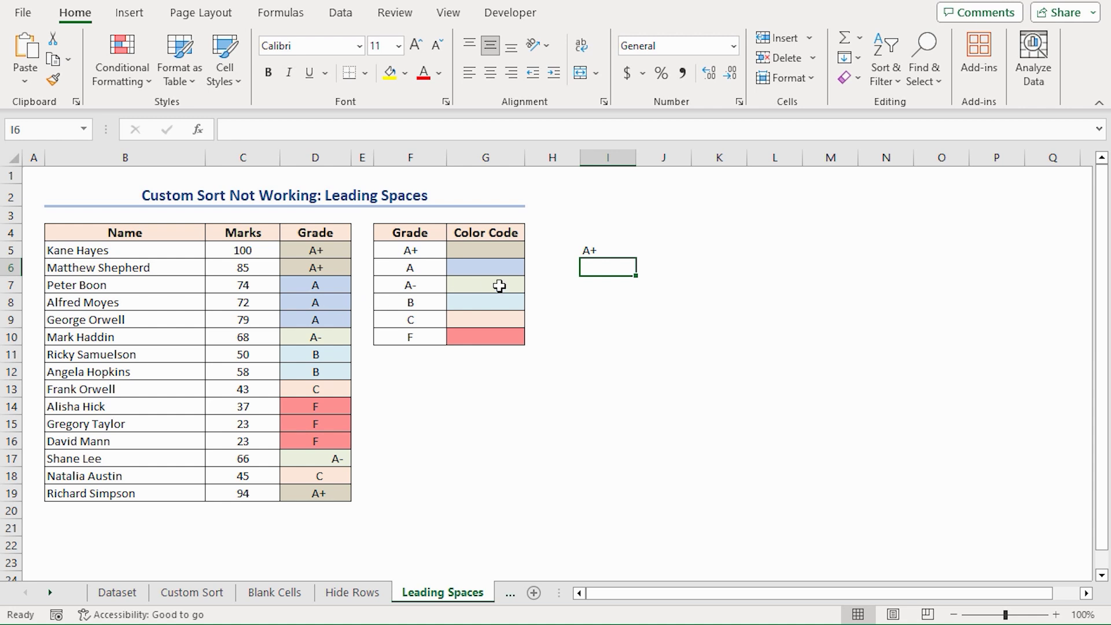
{"action": "left_click", "coordinate": [605, 250]}
{"action": "left_click_drag", "start_coordinate": [637, 256], "coordinate": [628, 496]}
Paste the trimmed grades back into D5:D19 as values
{"action": "key", "text": "ctrl+c"}
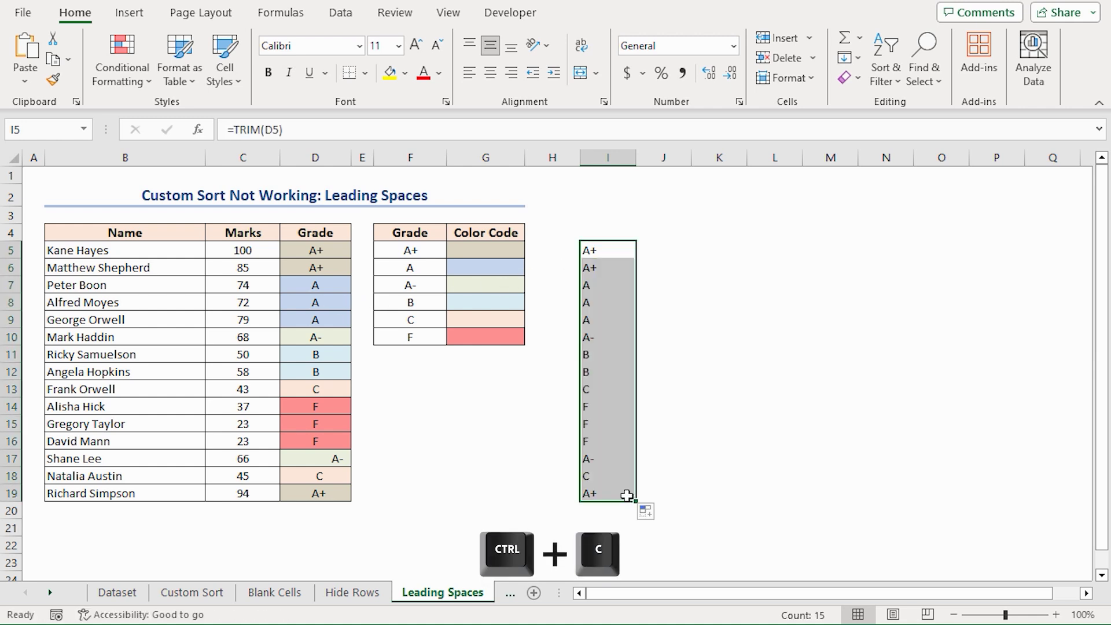
{"action": "left_click", "coordinate": [315, 249]}
{"action": "right_click", "coordinate": [323, 249]}
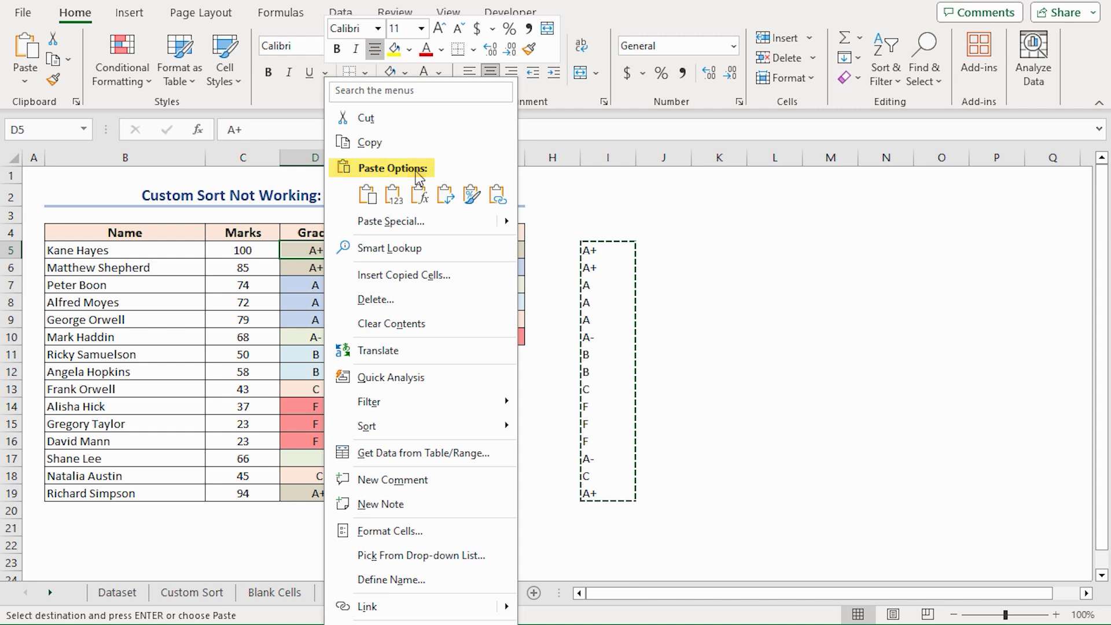
{"action": "left_click", "coordinate": [393, 200]}
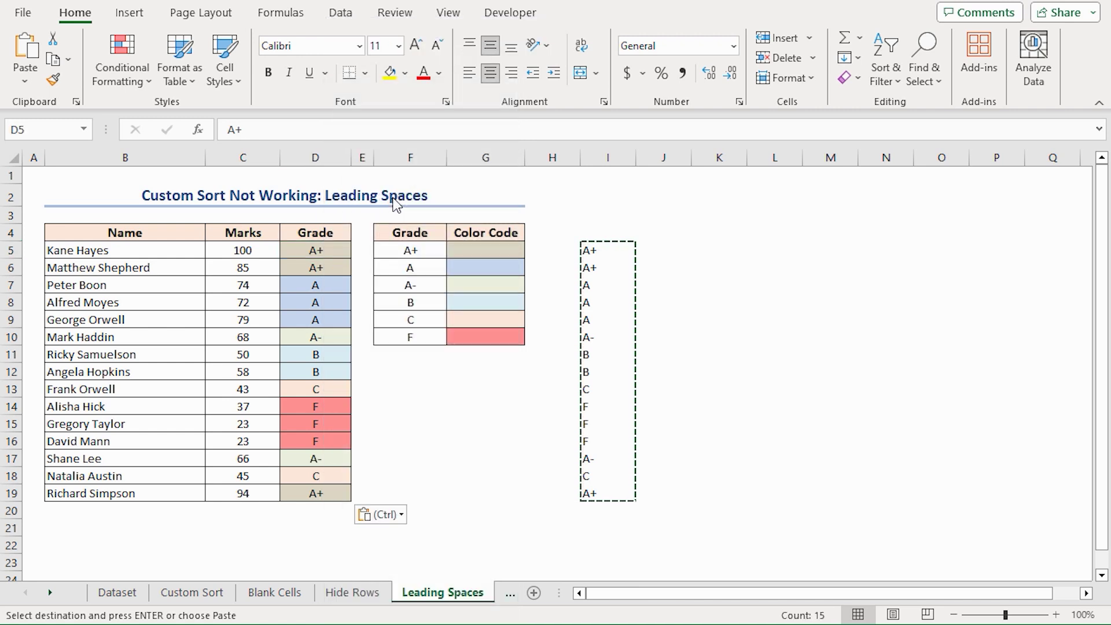
Custom-sort the table B4:D19 by grade from A+ to F
{"action": "left_click_drag", "start_coordinate": [115, 242], "coordinate": [344, 495]}
{"action": "left_click", "coordinate": [885, 64]}
{"action": "left_click", "coordinate": [900, 153]}
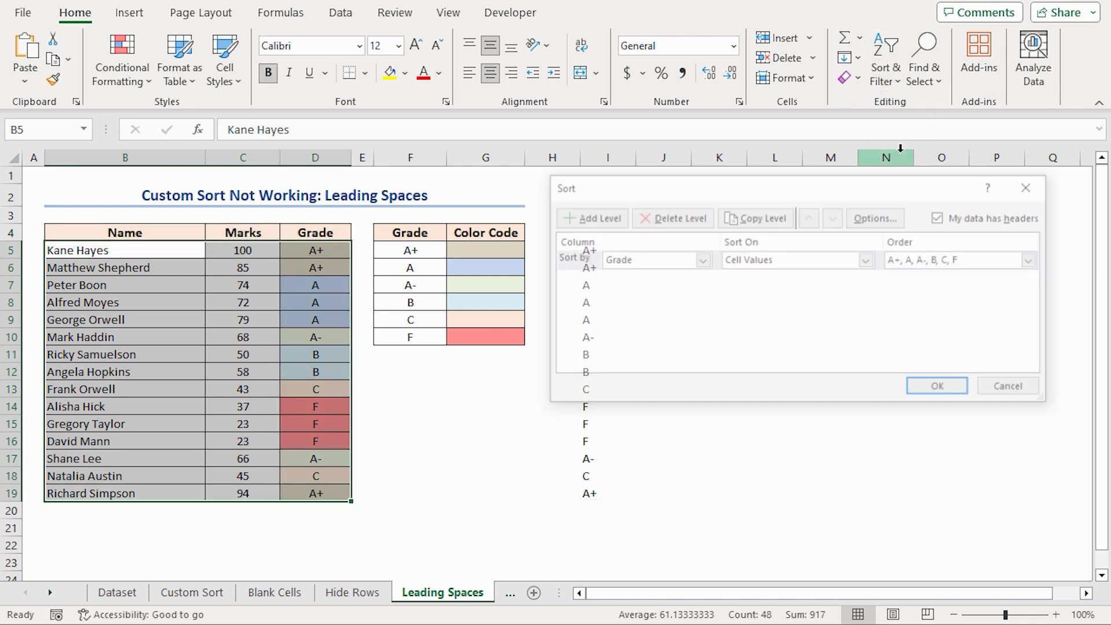
{"action": "left_click", "coordinate": [932, 390]}
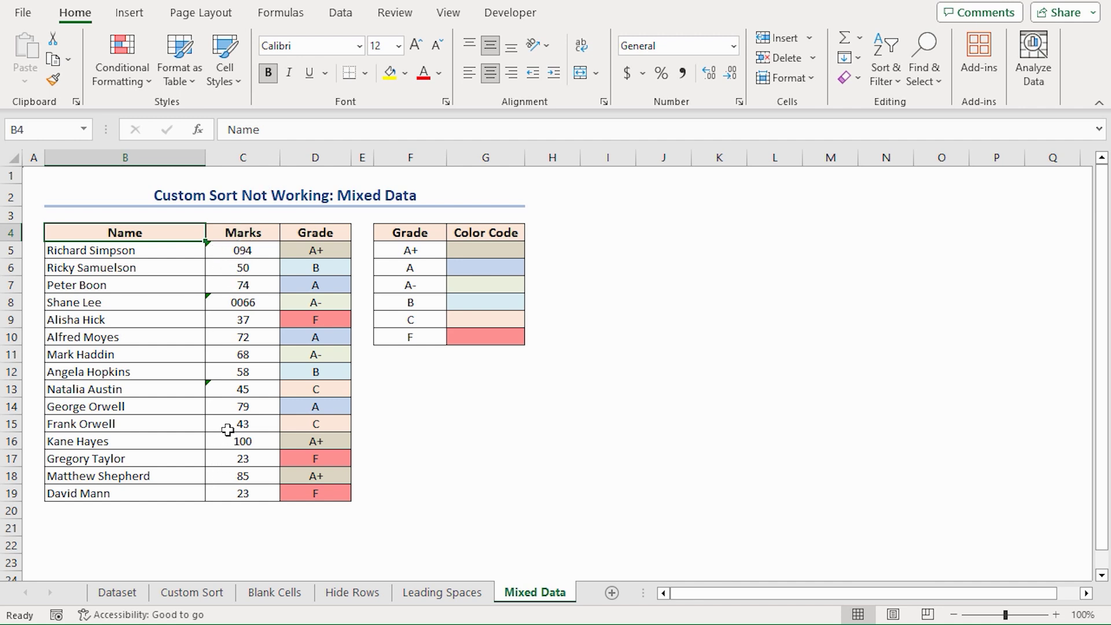
Sort the Mixed Data table B4:D19 by Grade using the A+, A, A-, B, C, F custom list
{"action": "left_click", "coordinate": [243, 389]}
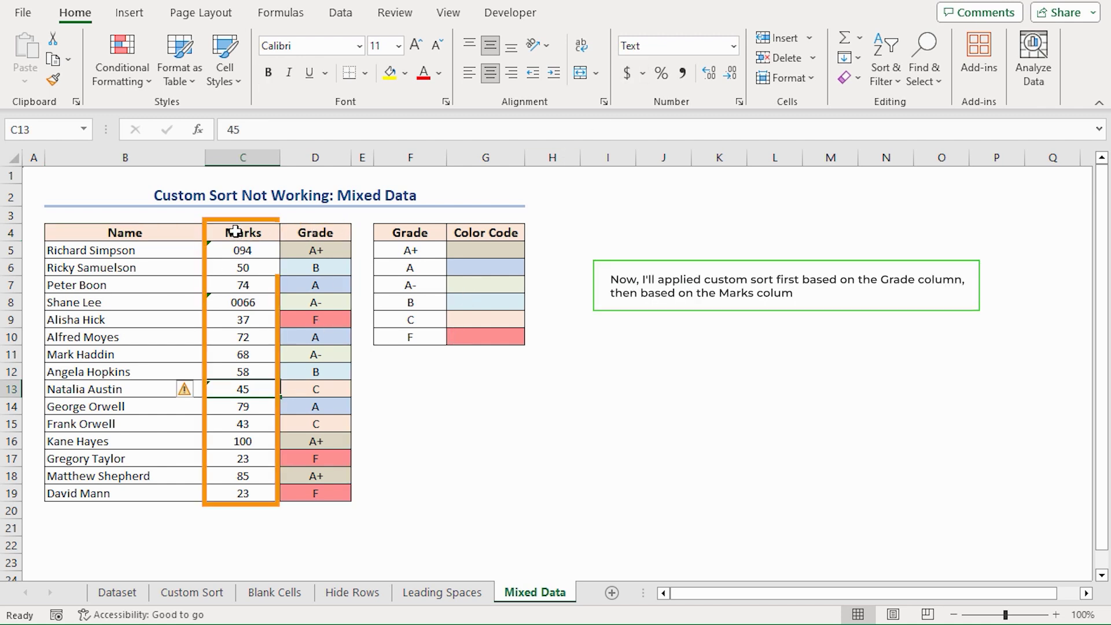
{"action": "left_click_drag", "start_coordinate": [123, 234], "coordinate": [308, 492]}
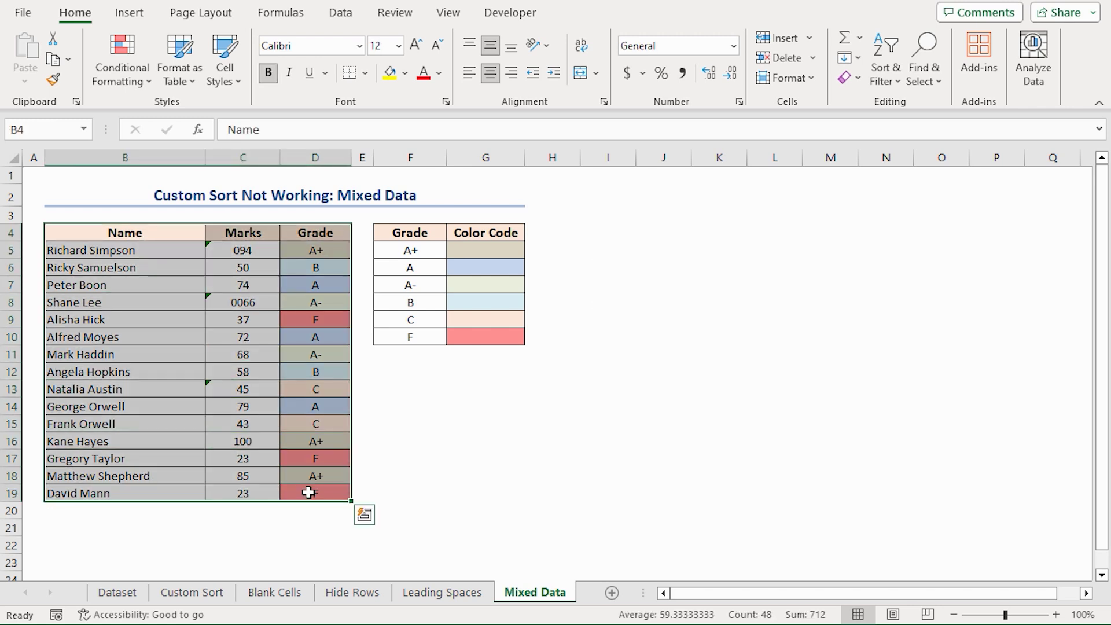
{"action": "left_click", "coordinate": [886, 75]}
{"action": "left_click", "coordinate": [909, 150]}
{"action": "left_click", "coordinate": [701, 260]}
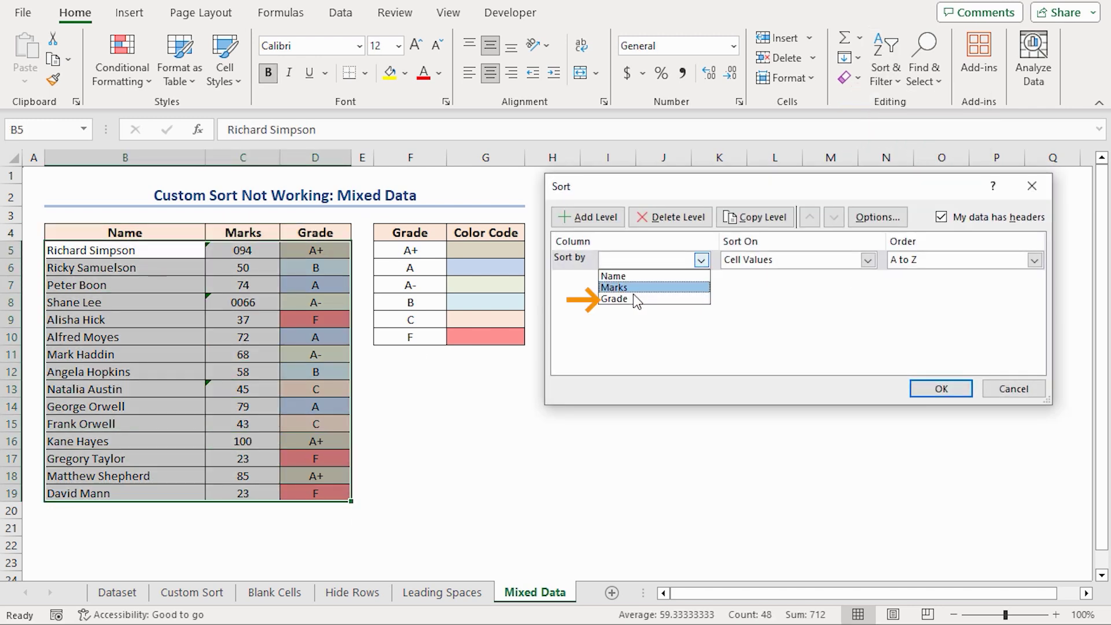
{"action": "left_click", "coordinate": [634, 298]}
{"action": "left_click", "coordinate": [938, 260]}
{"action": "left_click", "coordinate": [925, 295]}
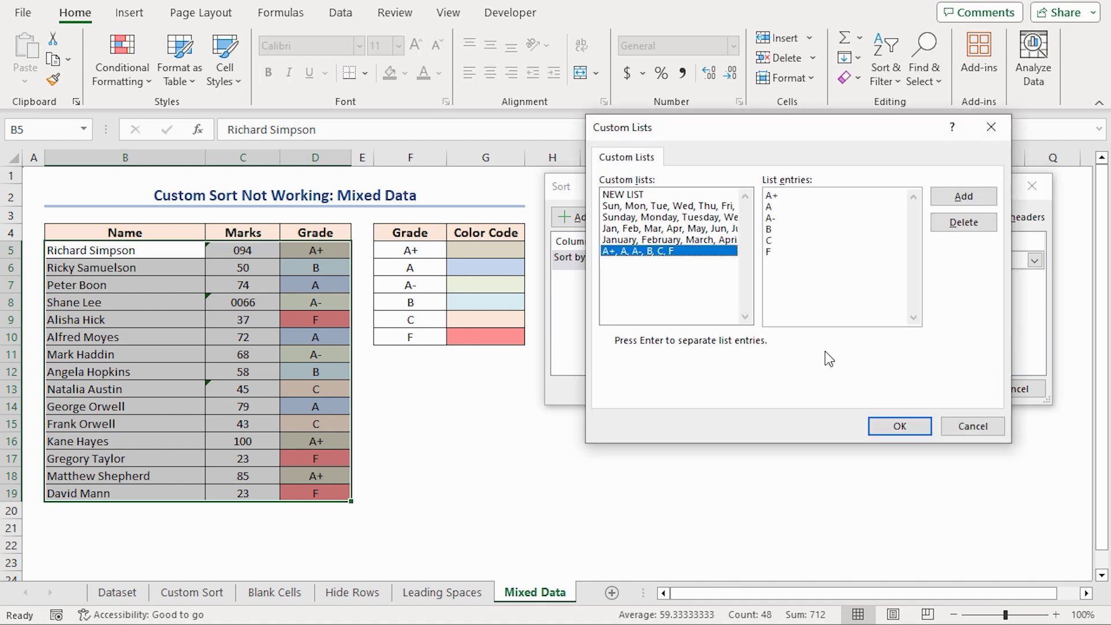
{"action": "left_click", "coordinate": [899, 425]}
{"action": "left_click", "coordinate": [937, 387]}
Add a second sort level on Marks, largest to smallest, accepting the text-number warning
{"action": "left_click", "coordinate": [885, 74]}
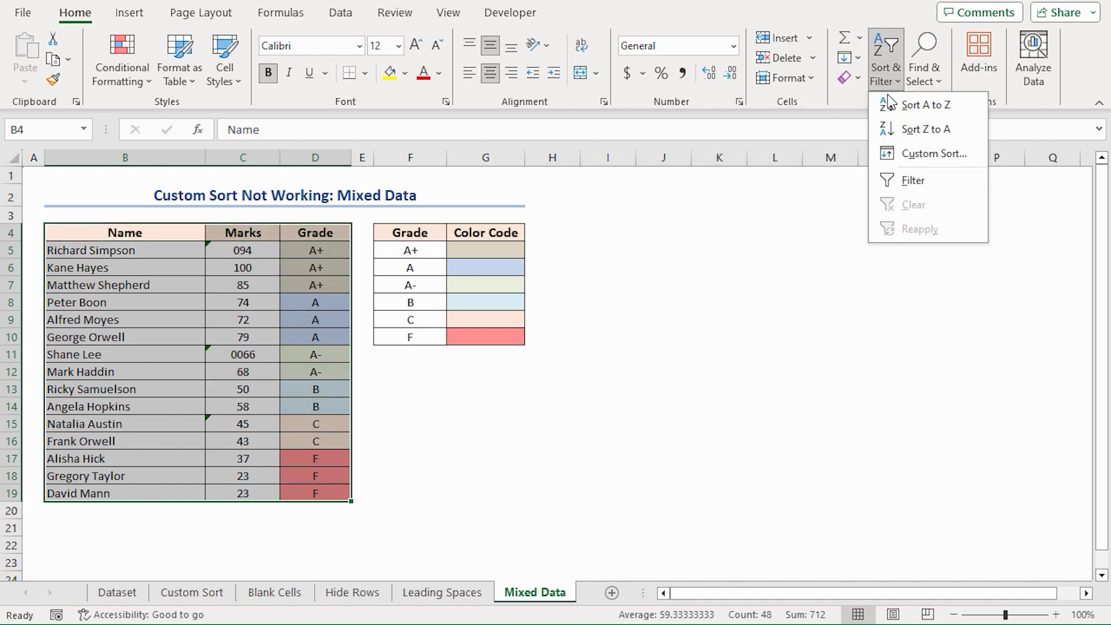
{"action": "left_click", "coordinate": [905, 154]}
{"action": "left_click", "coordinate": [590, 217]}
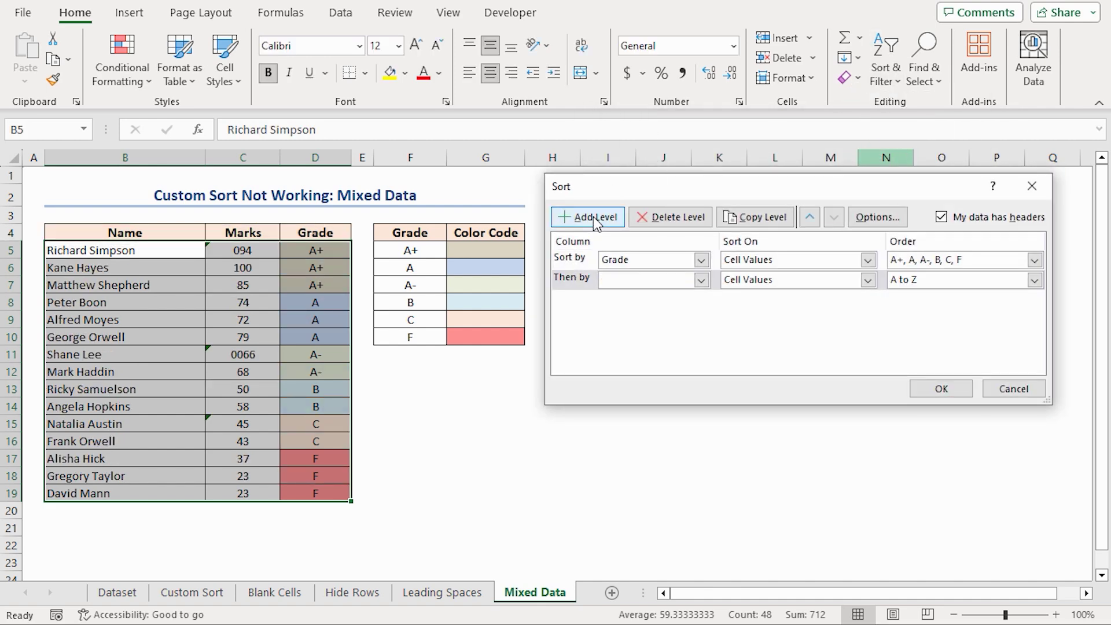
{"action": "left_click", "coordinate": [701, 281]}
{"action": "left_click", "coordinate": [613, 306]}
{"action": "left_click", "coordinate": [1034, 280]}
{"action": "left_click", "coordinate": [926, 307]}
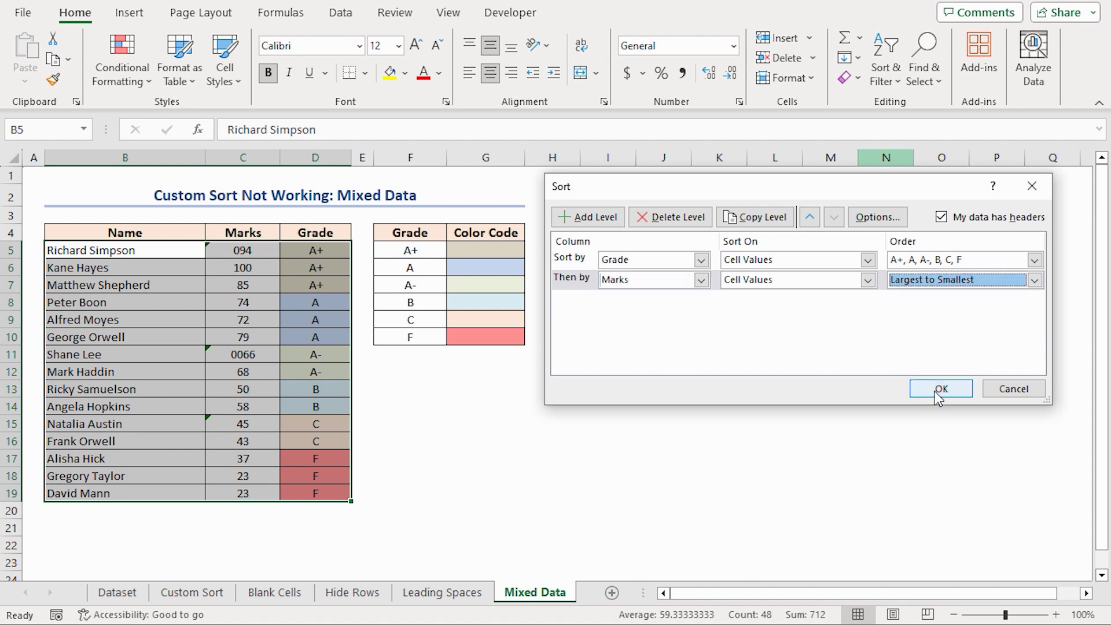
{"action": "left_click", "coordinate": [935, 391]}
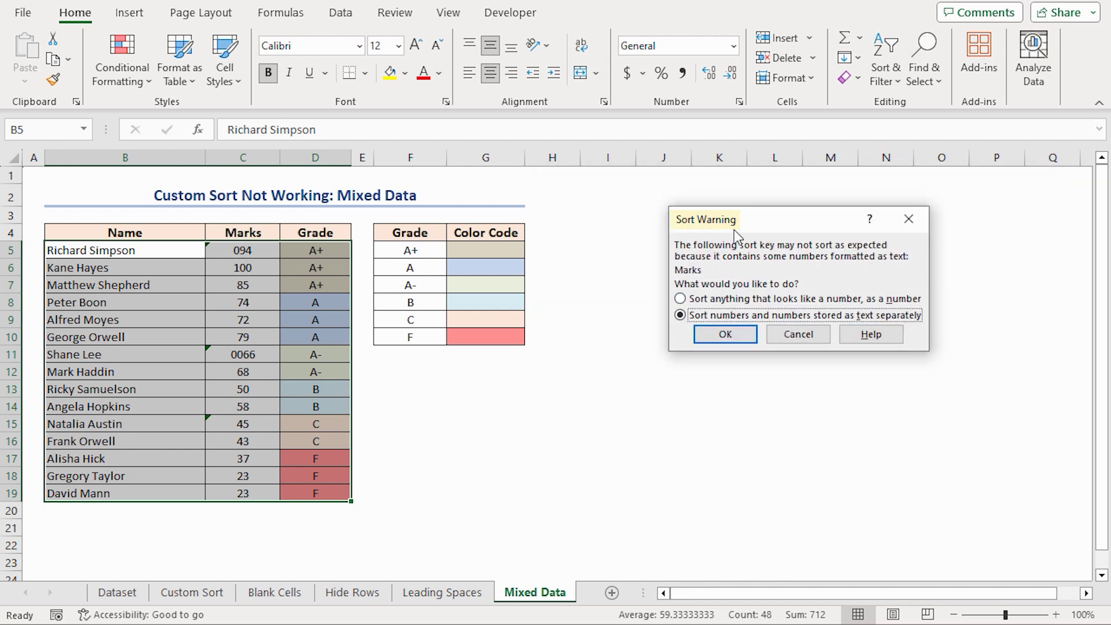
{"action": "left_click", "coordinate": [723, 336]}
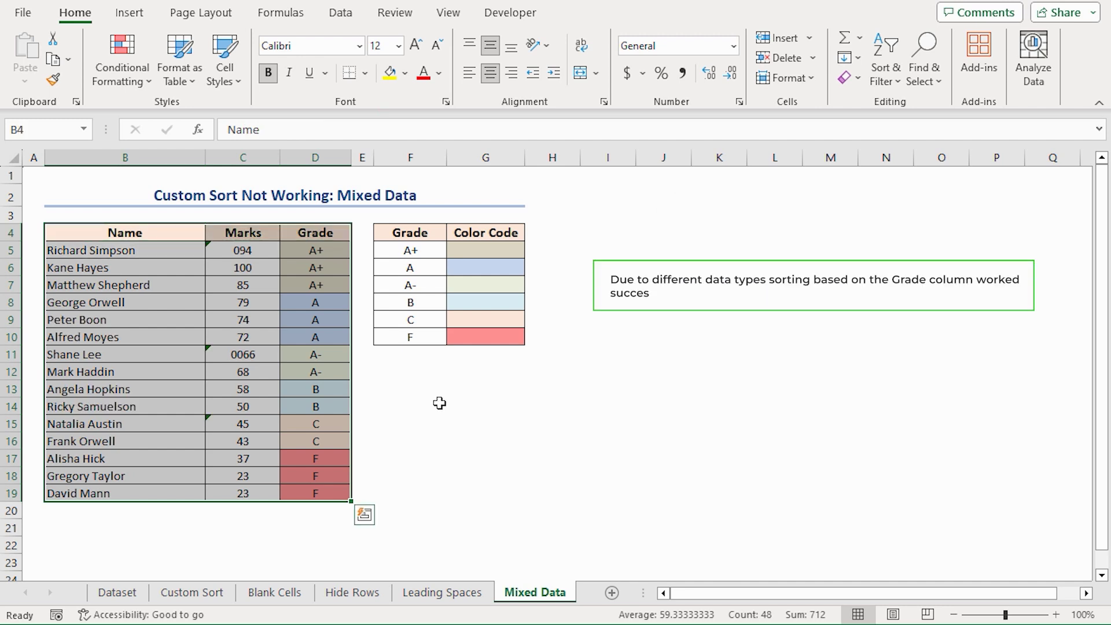
{"action": "left_click", "coordinate": [441, 422]}
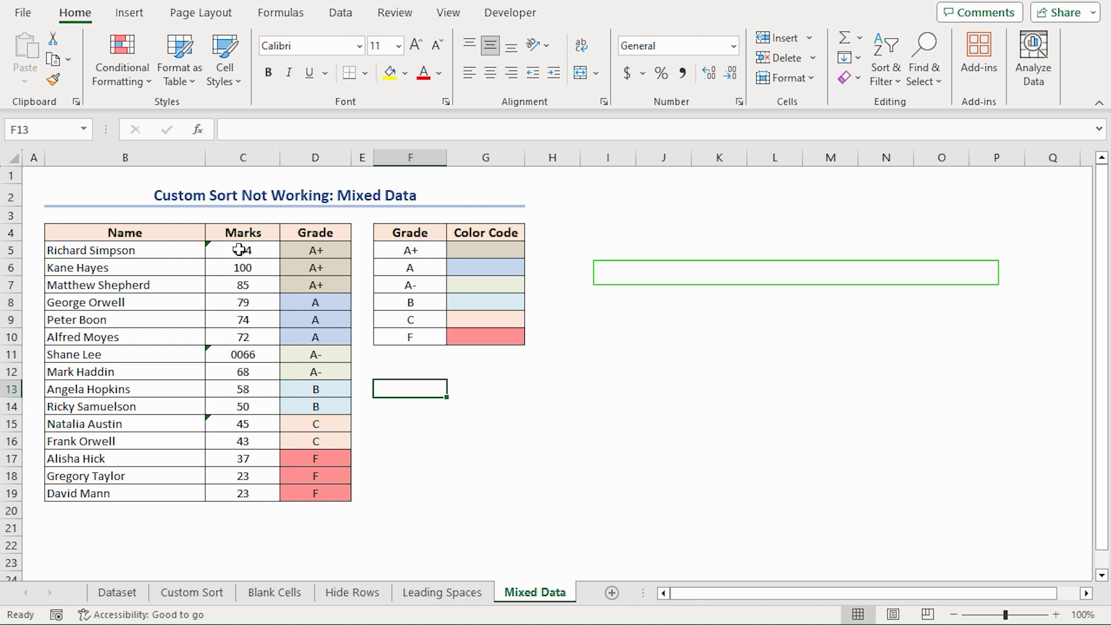
{"action": "left_click_drag", "start_coordinate": [241, 250], "coordinate": [242, 494]}
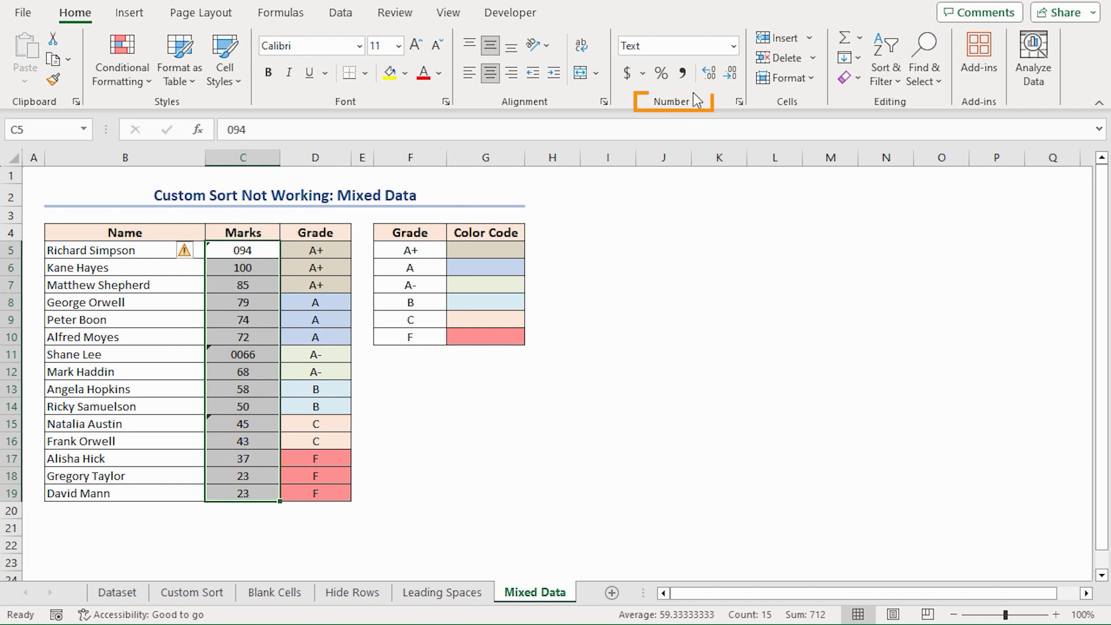
Format the Marks column as Number with no decimal places
{"action": "left_click", "coordinate": [734, 47]}
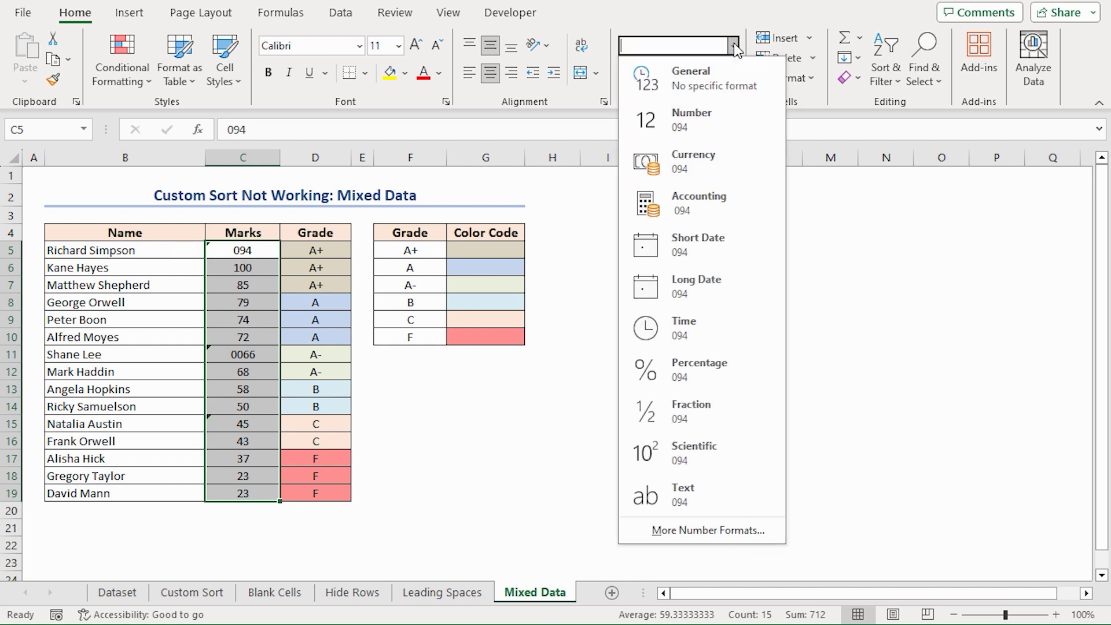
{"action": "left_click", "coordinate": [693, 118]}
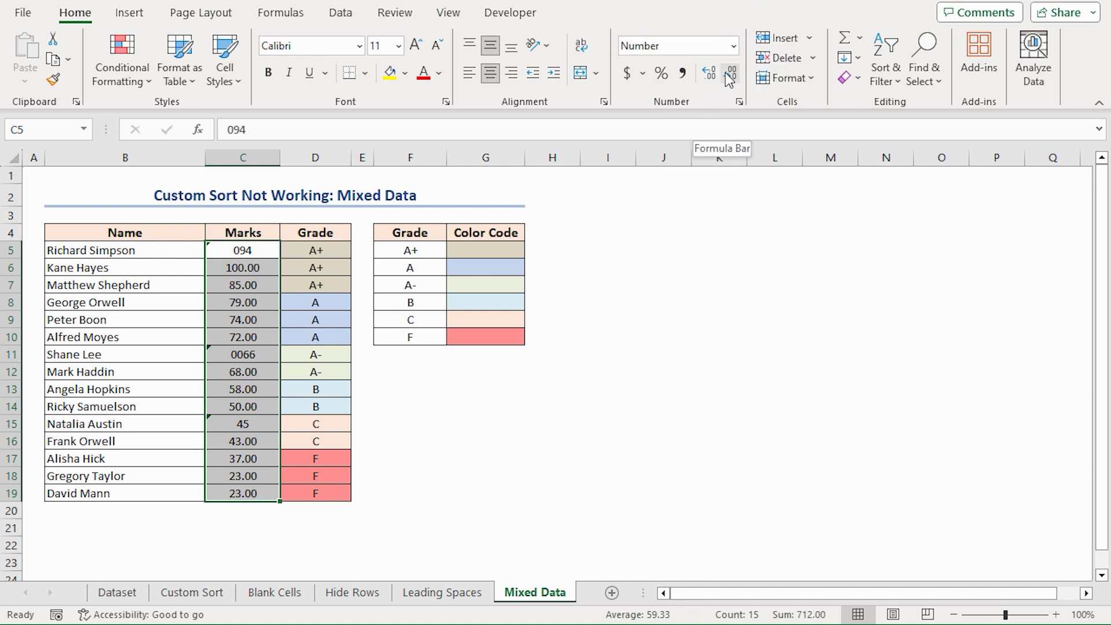
{"action": "left_click", "coordinate": [732, 74]}
{"action": "left_click", "coordinate": [732, 74]}
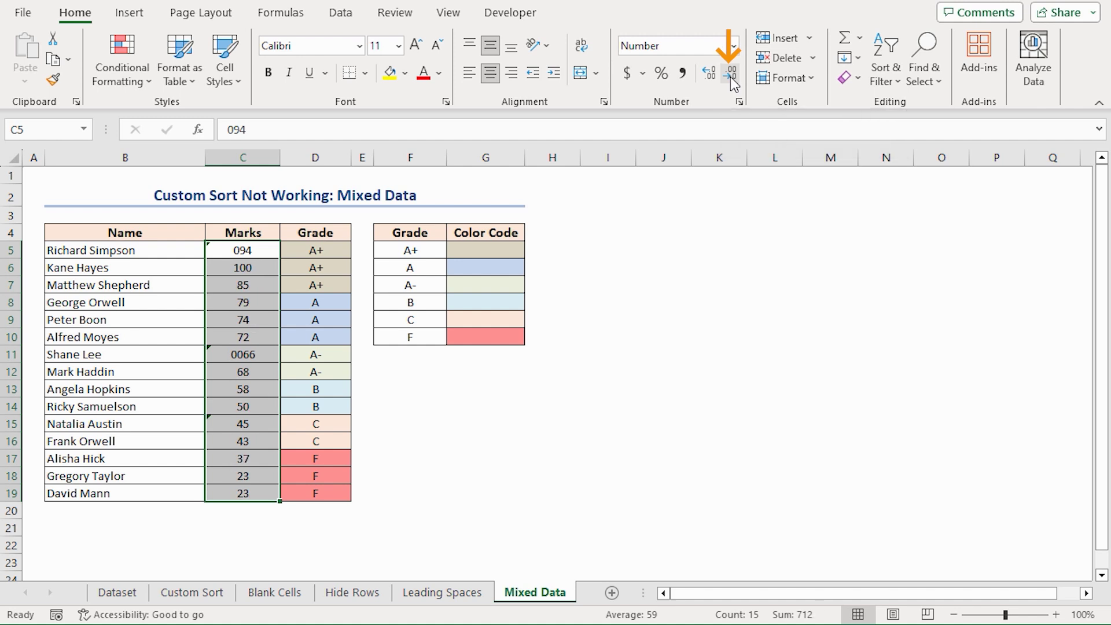
Re-enter C5, C11 and C15 so 094, 0066 and 45 become numbers 94, 66, 45
{"action": "left_click", "coordinate": [241, 251]}
{"action": "key", "text": "F2"}
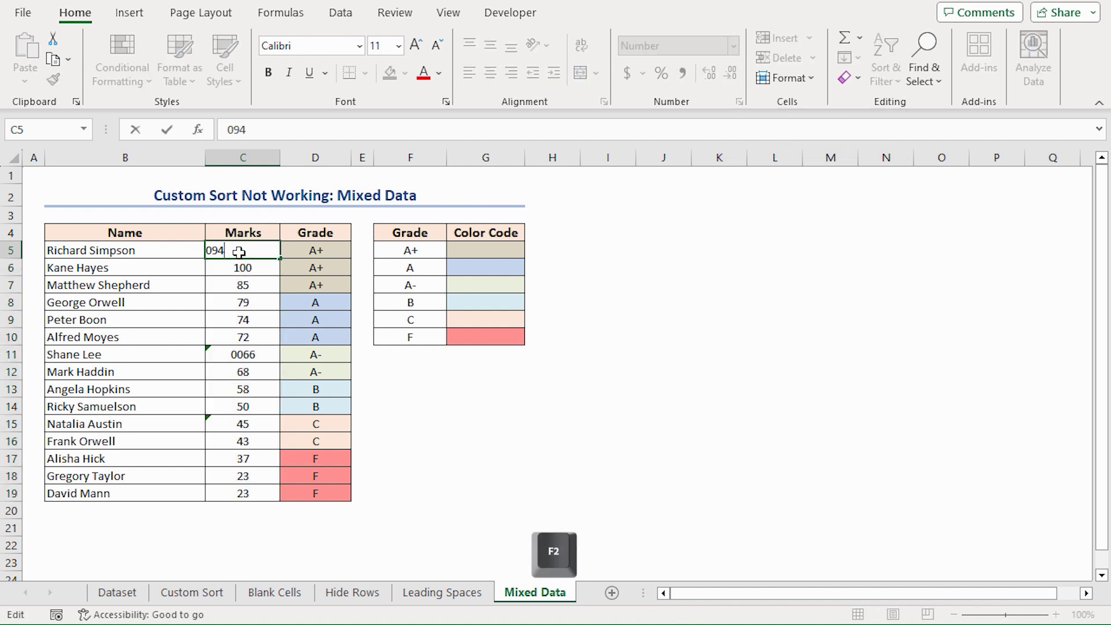
{"action": "key", "text": "Return"}
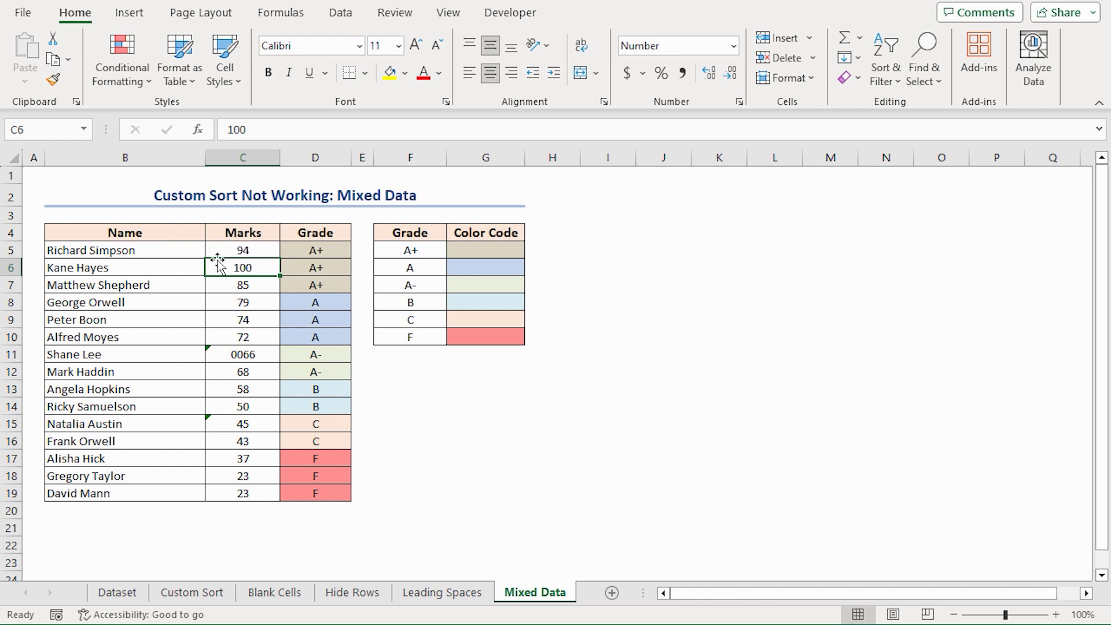
{"action": "left_click", "coordinate": [238, 353]}
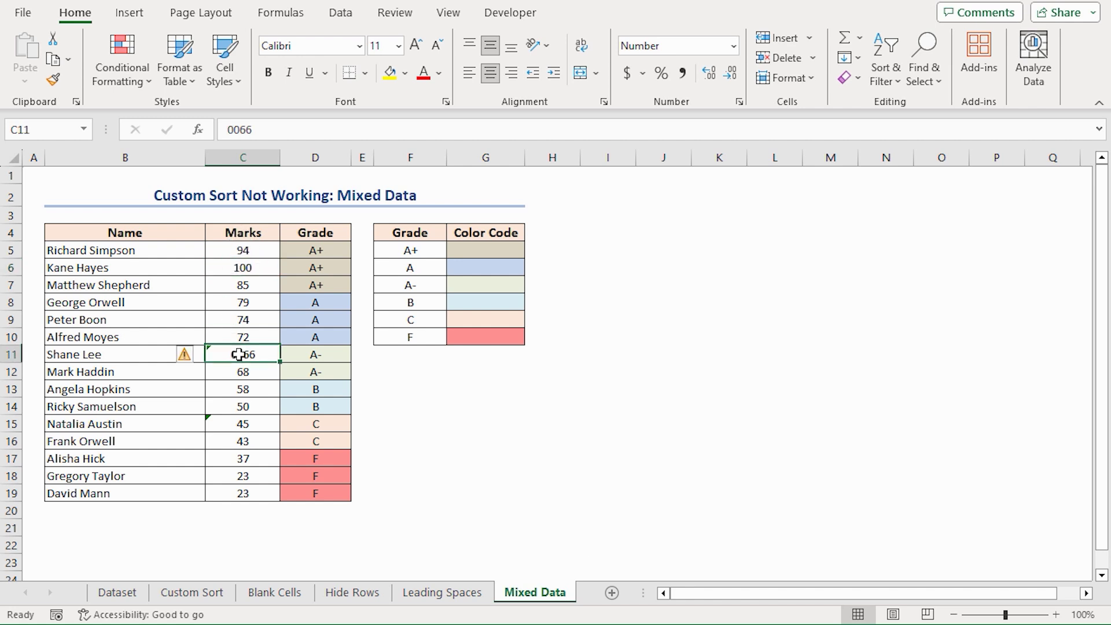
{"action": "key", "text": "F2"}
{"action": "key", "text": "Return"}
{"action": "left_click", "coordinate": [240, 421]}
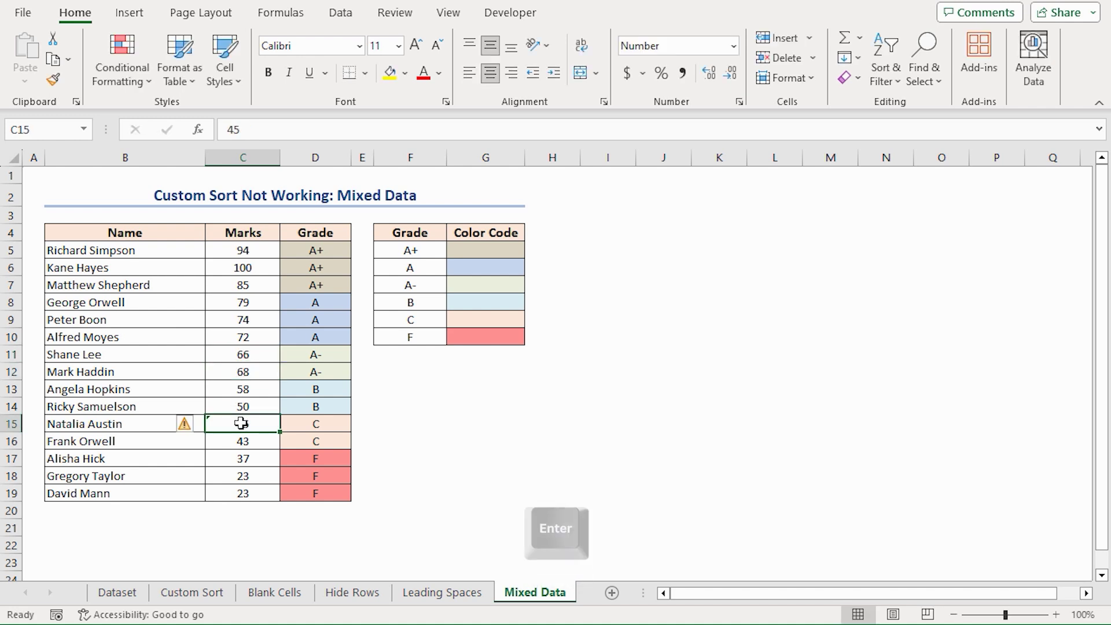
{"action": "key", "text": "F2"}
{"action": "key", "text": "Return"}
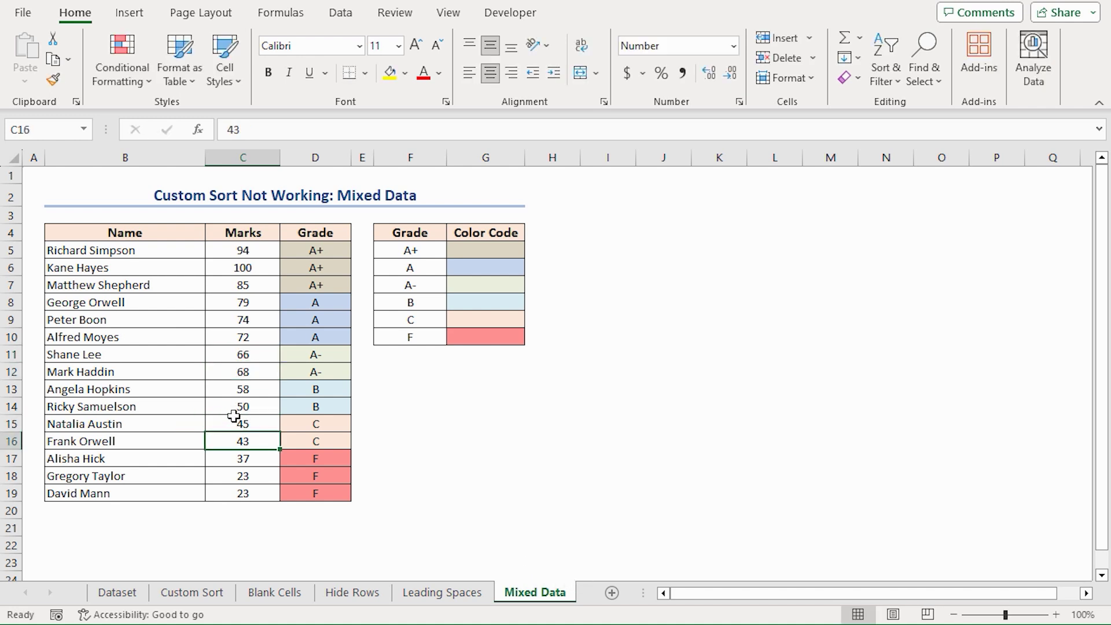
Re-apply the Grade (A+ to F) then Marks (largest to smallest) custom sort to B4:D19
{"action": "left_click_drag", "start_coordinate": [109, 240], "coordinate": [285, 489]}
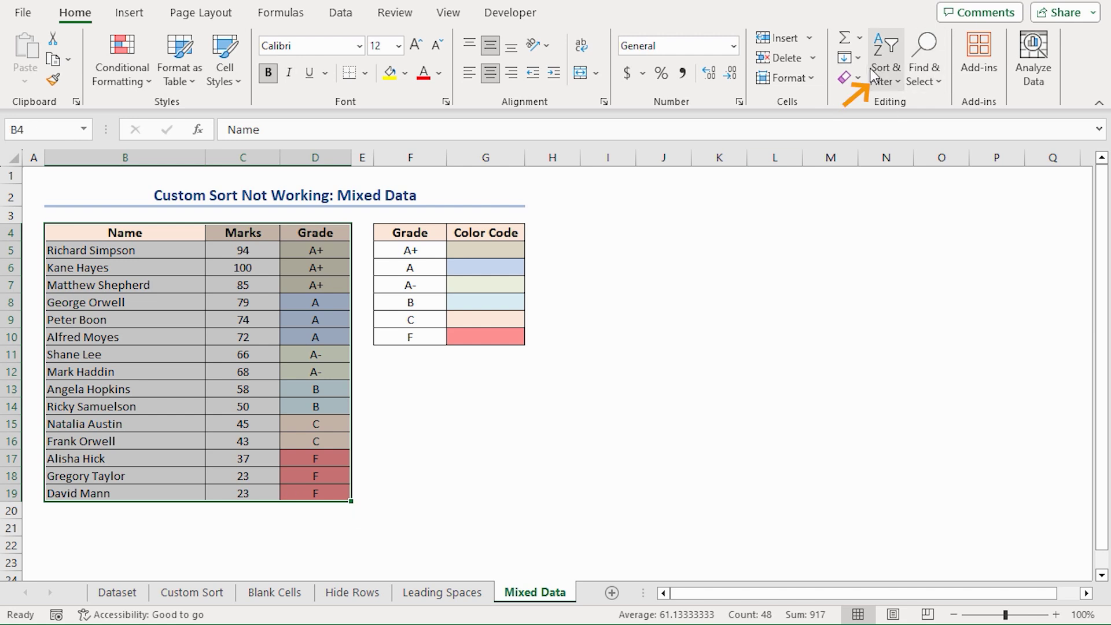
{"action": "left_click", "coordinate": [886, 81]}
{"action": "left_click", "coordinate": [862, 153]}
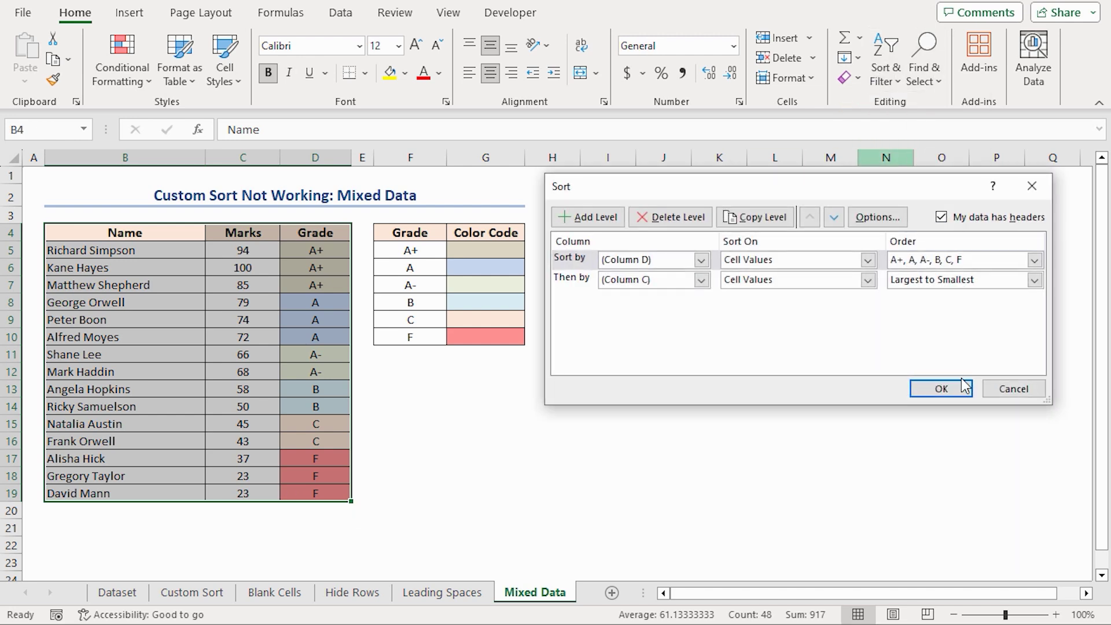
{"action": "left_click", "coordinate": [937, 386]}
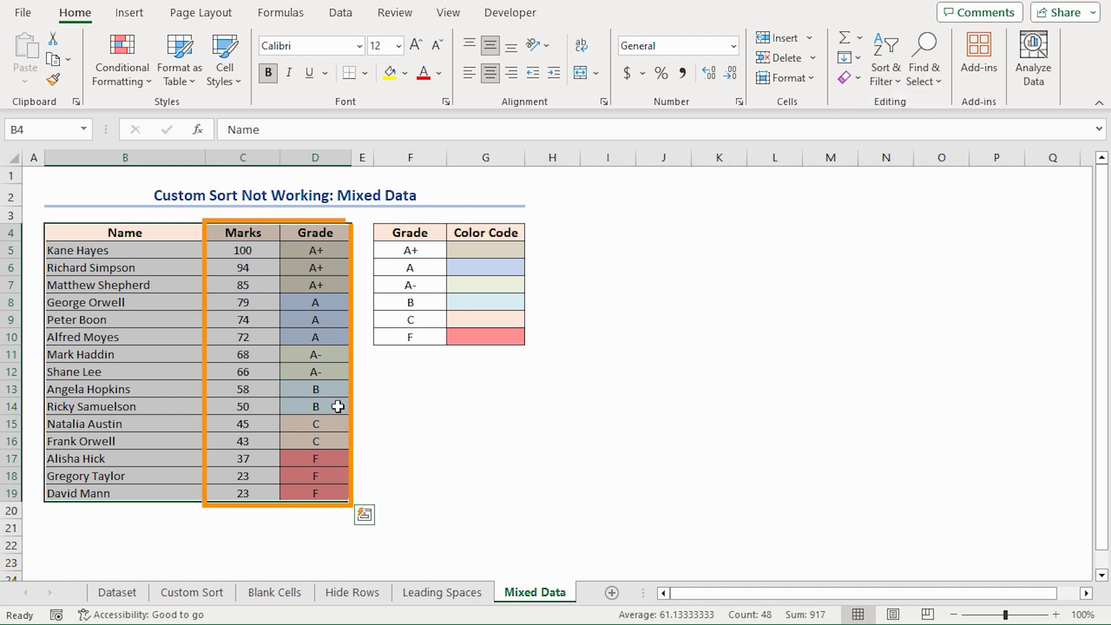